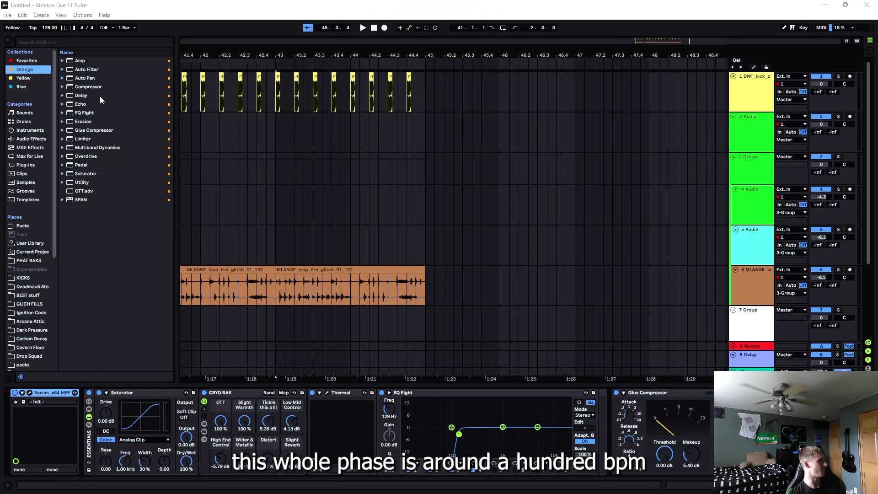
# Step: Lower the tempo from 128 to exactly 100 BPM, then select bars 41–45 on track 2
pyautogui.moveTo(51, 28); pyautogui.dragTo(51, 42)
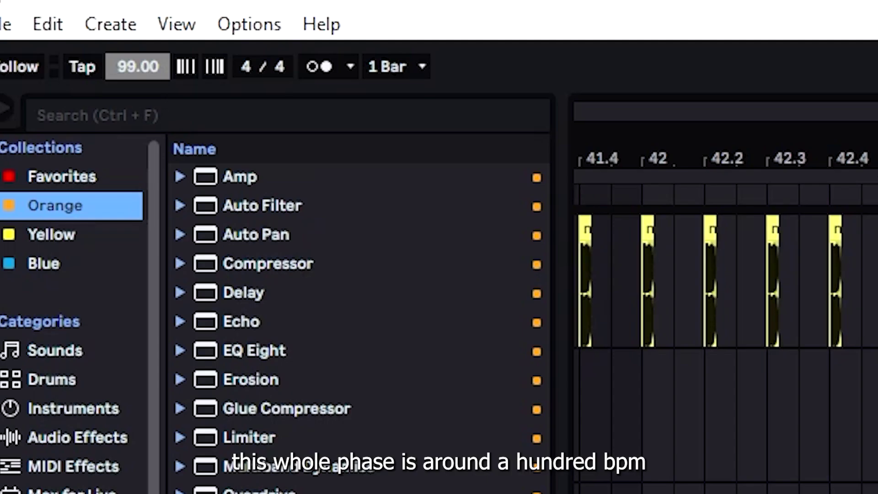
pyautogui.moveTo(138, 67); pyautogui.dragTo(138, 63)
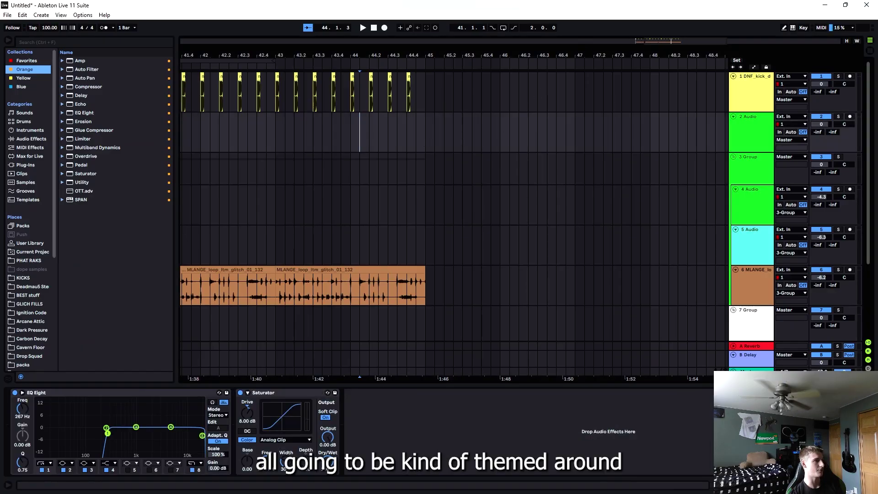
pyautogui.moveTo(672, 41); pyautogui.dragTo(560, 9)
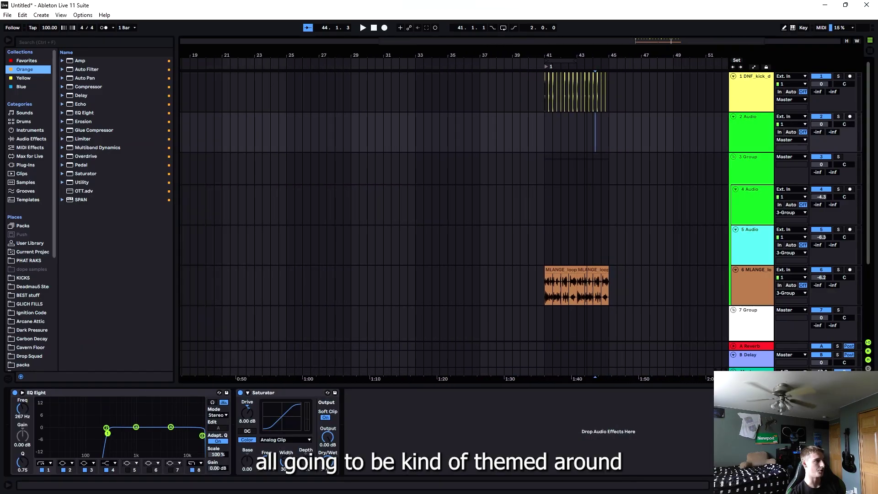
pyautogui.press('+')
pyautogui.press('+')
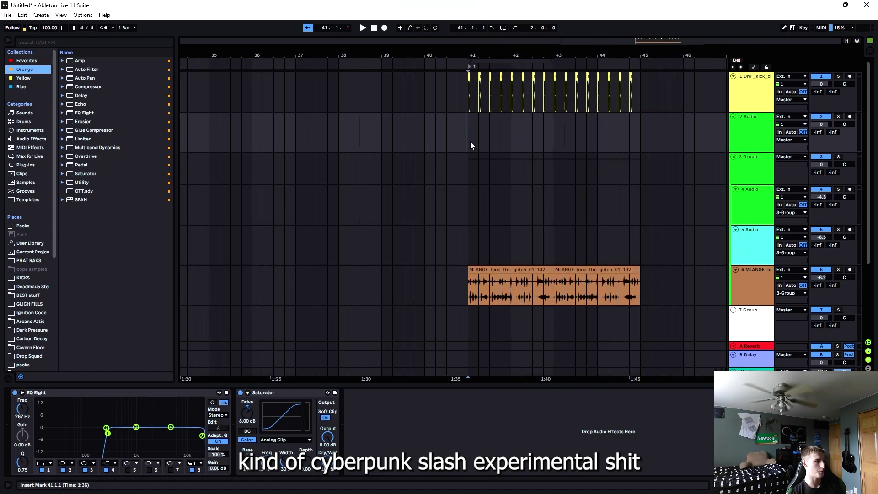
pyautogui.moveTo(470, 141); pyautogui.dragTo(674, 133)
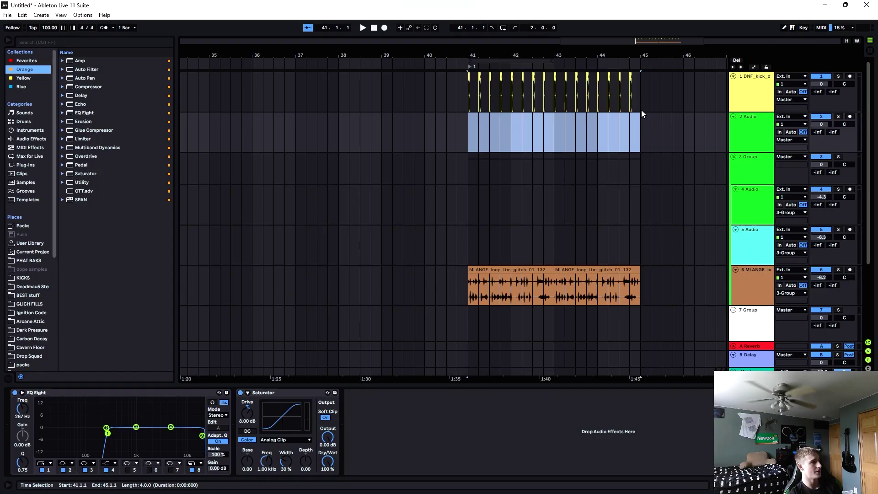
# Step: Select a new time range on track 2 and zoom in on bars 40–45
pyautogui.click(638, 118)
pyautogui.moveTo(639, 118); pyautogui.dragTo(480, 124)
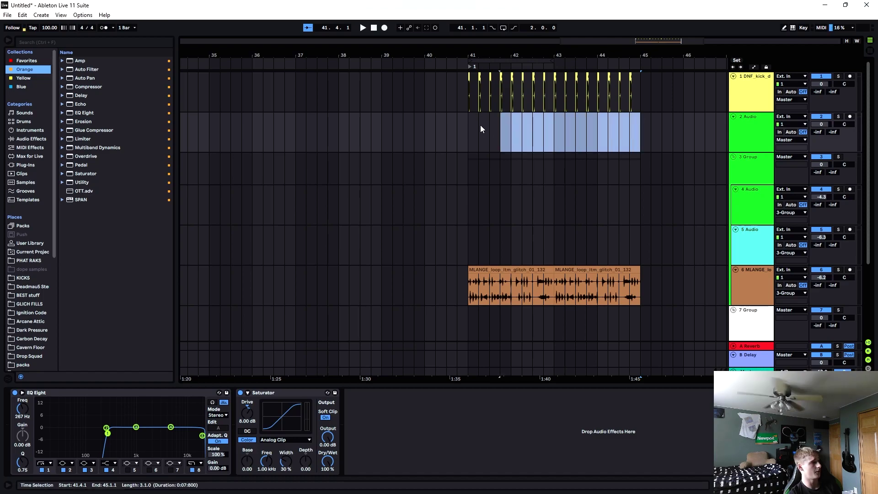
pyautogui.moveTo(632, 42); pyautogui.dragTo(635, 42)
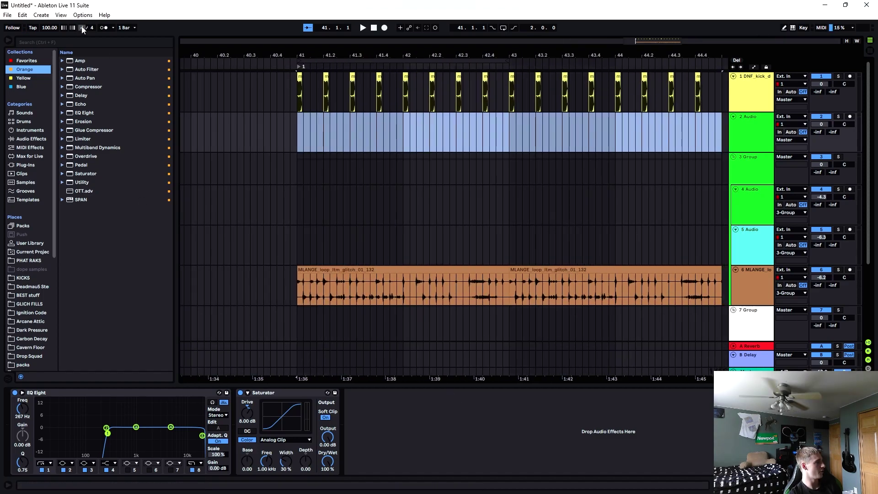
# Step: Set the insert mark at 41.2.1
pyautogui.click(364, 143)
pyautogui.scroll(-4, 537, 292)
pyautogui.scroll(2, 462, 293)
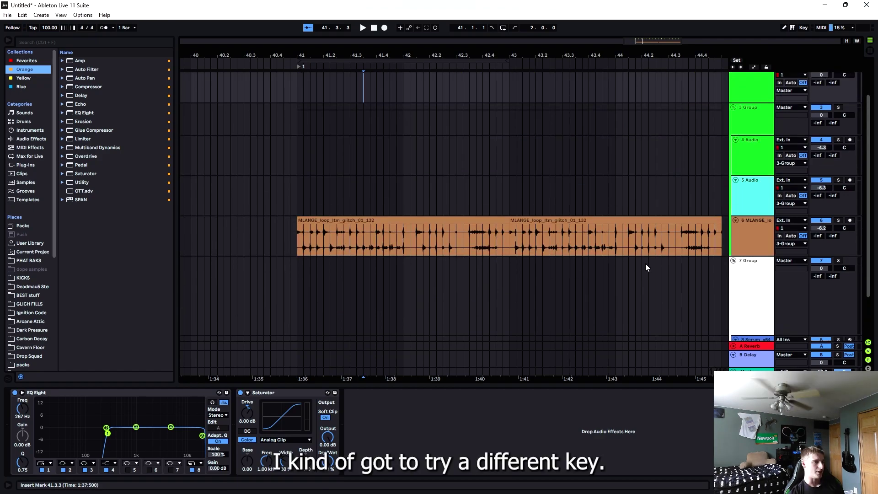
pyautogui.scroll(2, 651, 260)
pyautogui.scroll(-3, 666, 252)
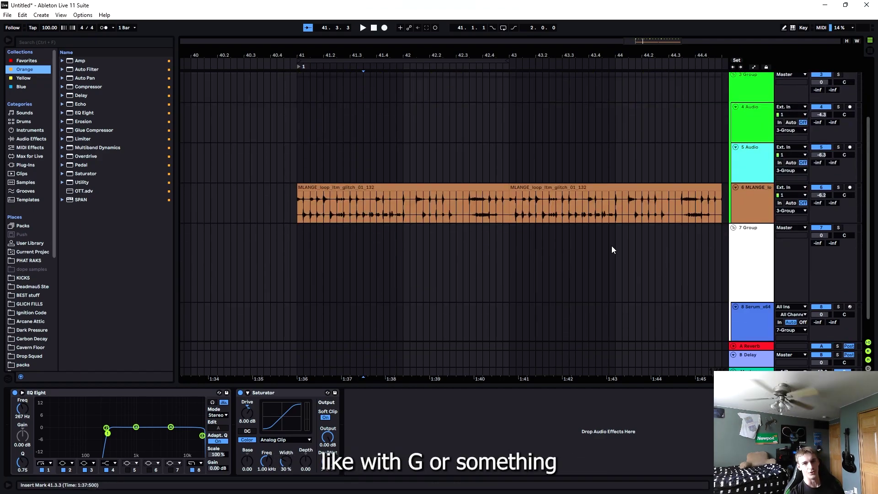
pyautogui.scroll(3, 450, 243)
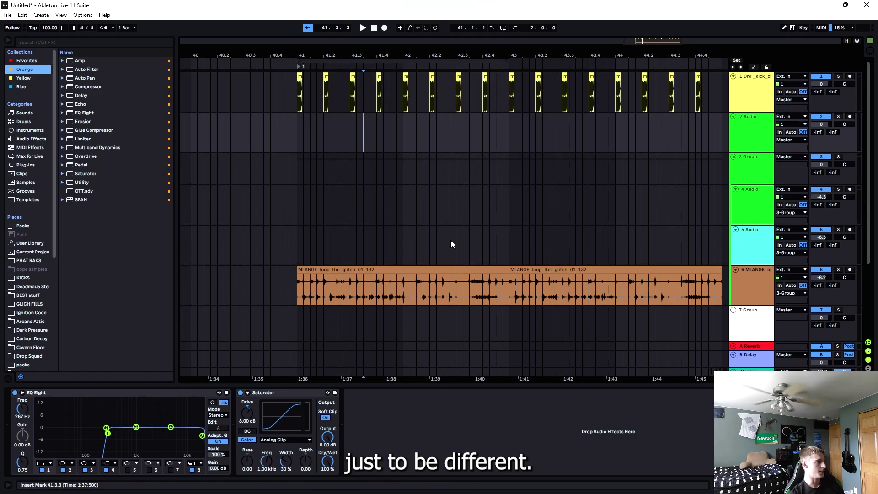
pyautogui.click(320, 137)
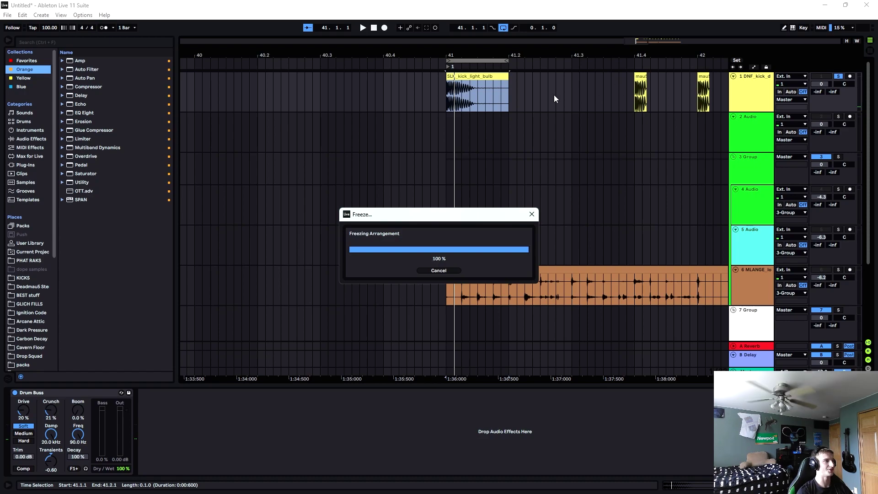
# Step: Place the SLK_drum_fill_anaconda sample on track 2 at the bar-41 drop
pyautogui.rightClick(518, 89)
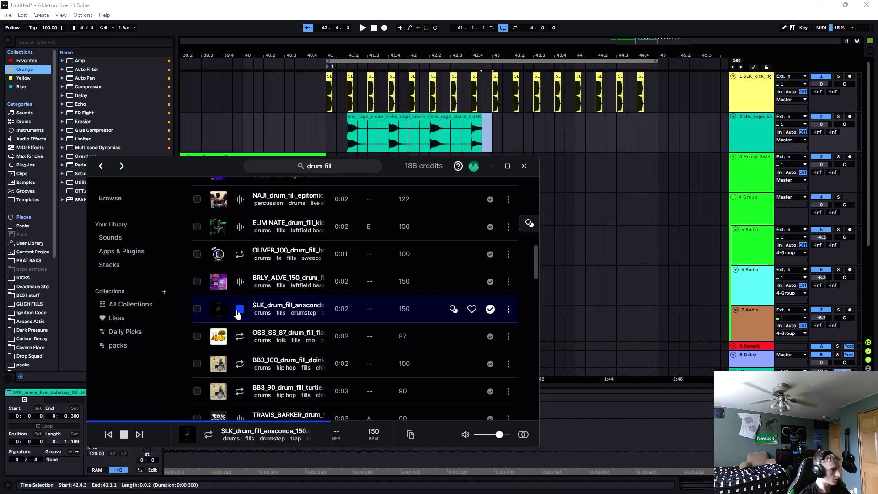
pyautogui.moveTo(238, 314); pyautogui.dragTo(553, 120)
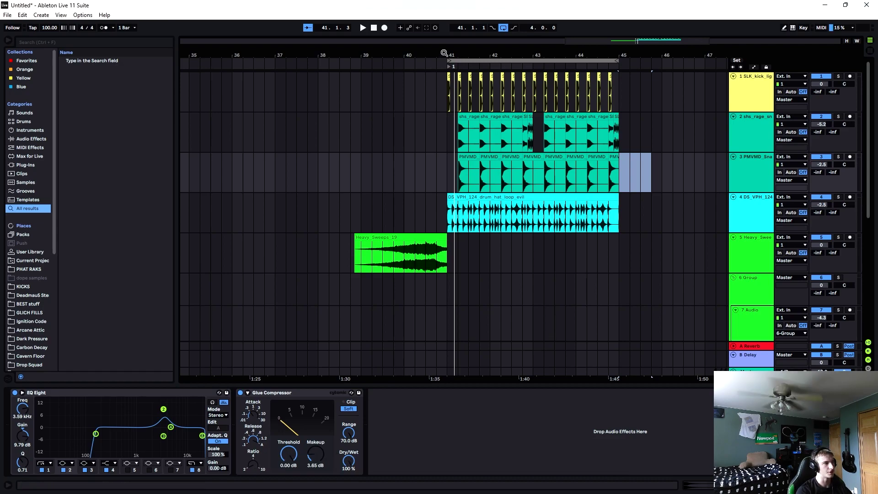
# Step: Lower track 4 to -3.5 dB, set the Serum clip's scale to G Minor, and select its G2 notes
pyautogui.click(438, 65)
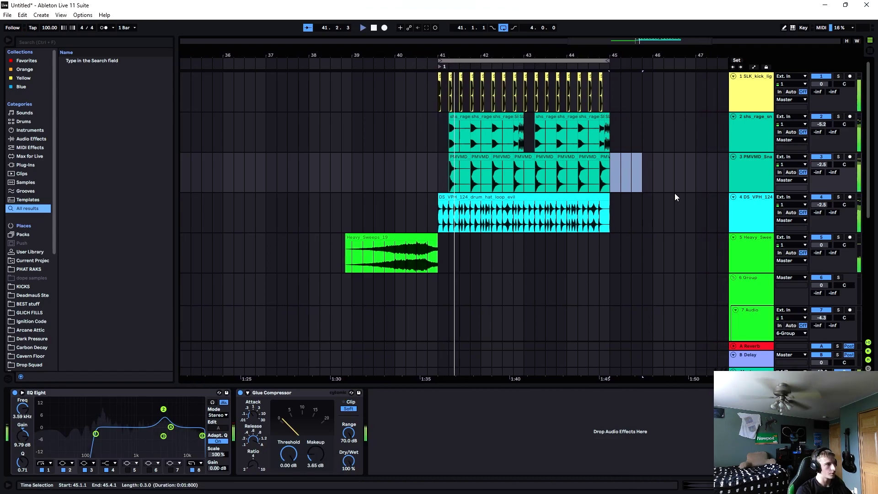
pyautogui.moveTo(823, 206); pyautogui.dragTo(823, 209)
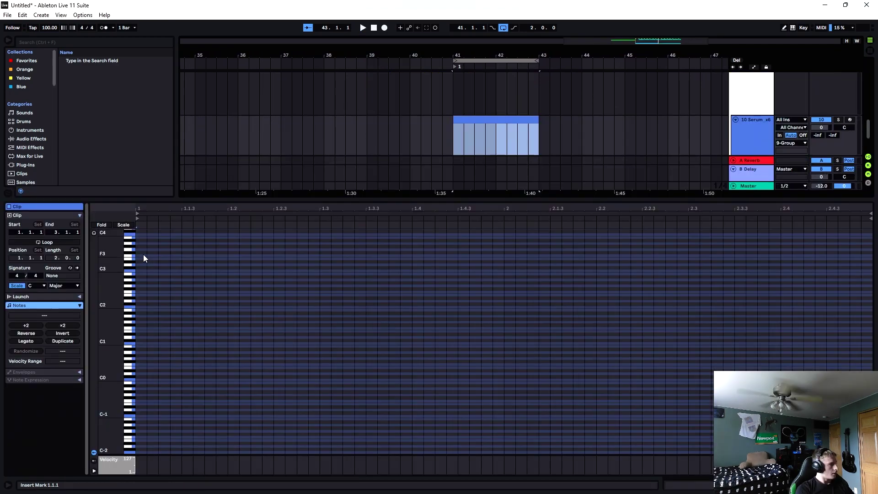
pyautogui.click(29, 285)
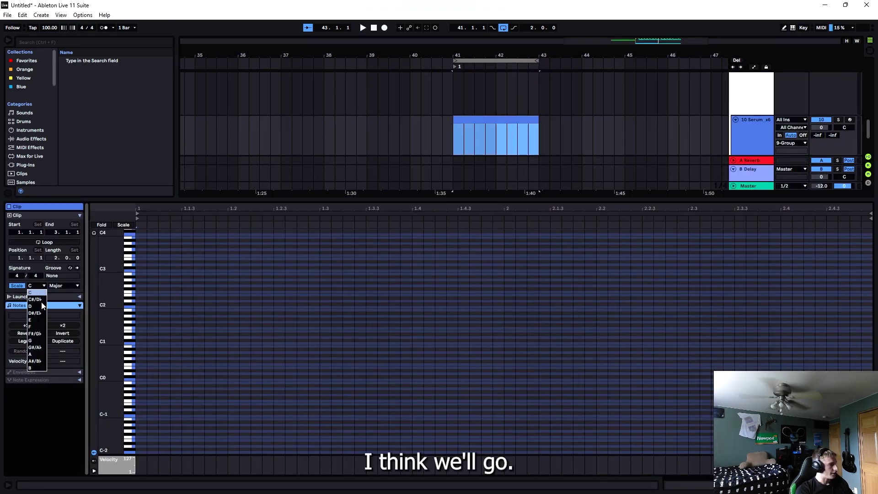
pyautogui.click(39, 341)
pyautogui.click(59, 286)
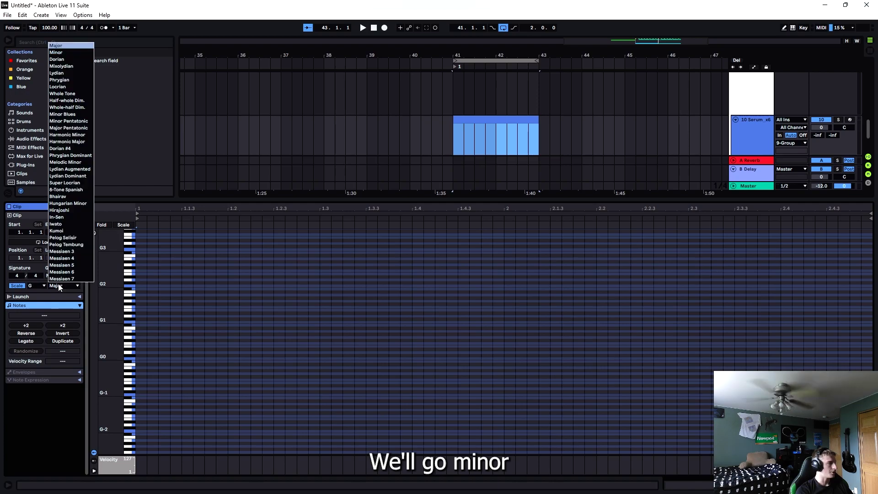
pyautogui.click(64, 53)
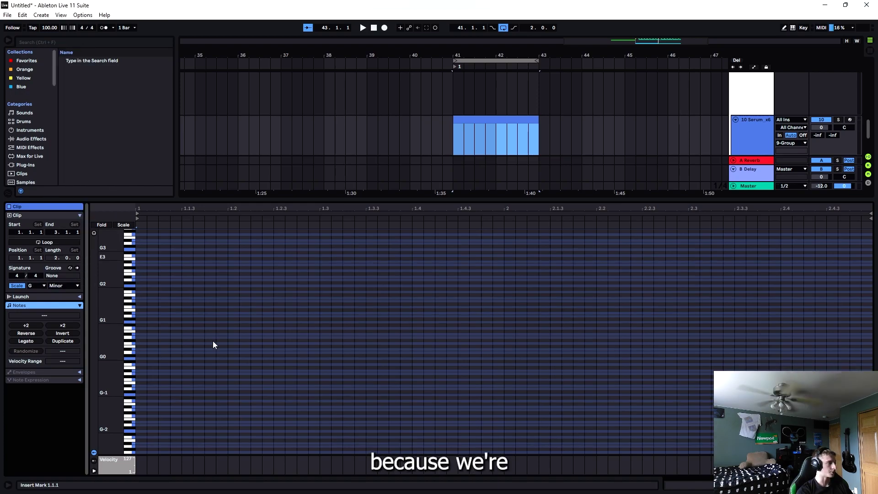
pyautogui.click(137, 286)
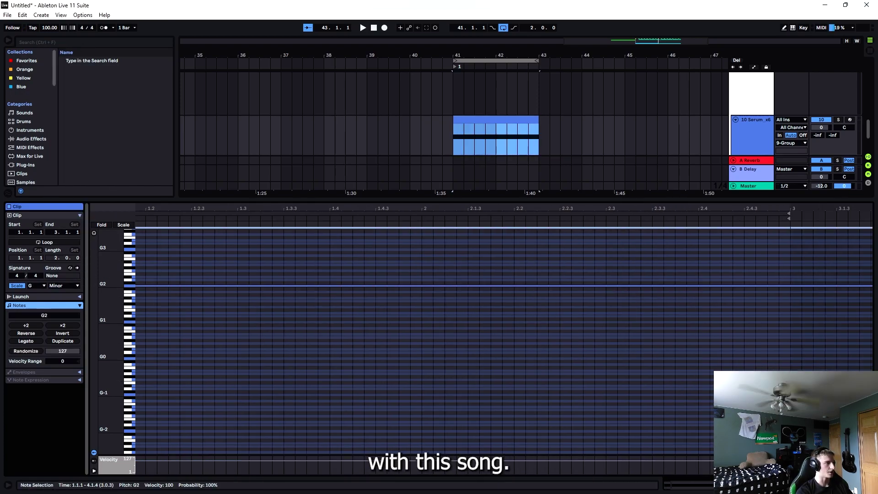
pyautogui.press('space')
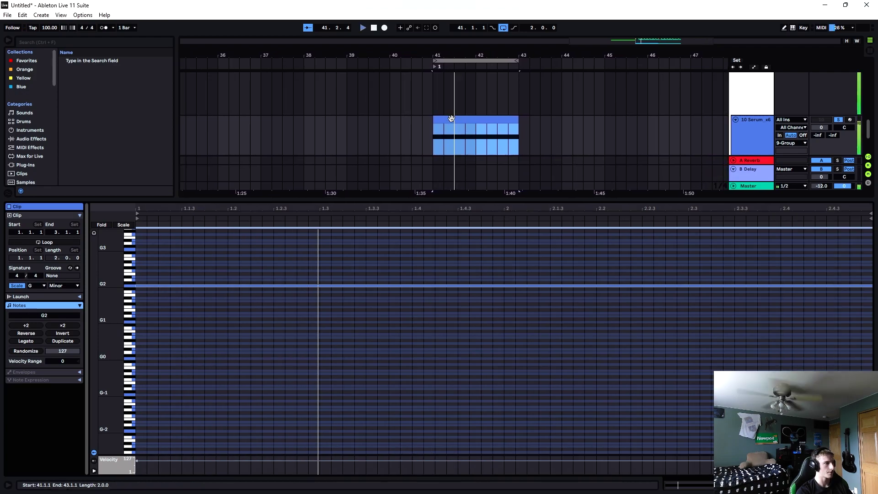
# Step: Change the Serum bass's OSC A wavetable while the drop plays
pyautogui.doubleClick(760, 137)
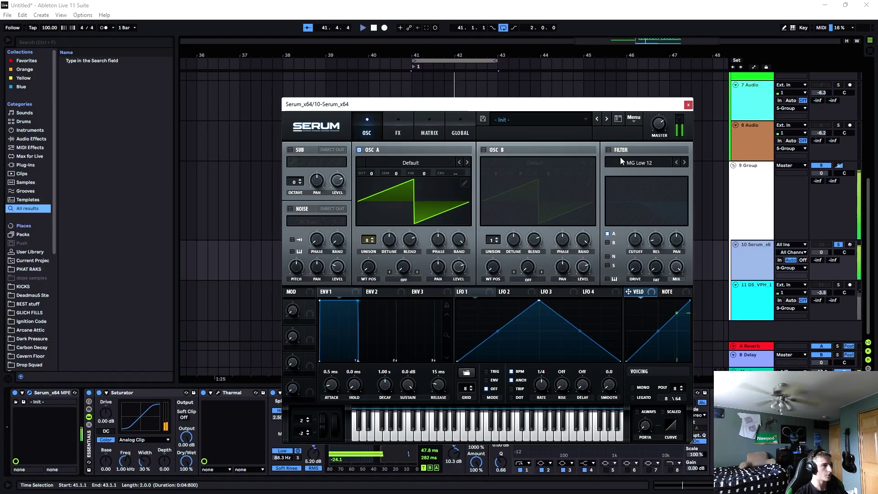
pyautogui.click(467, 163)
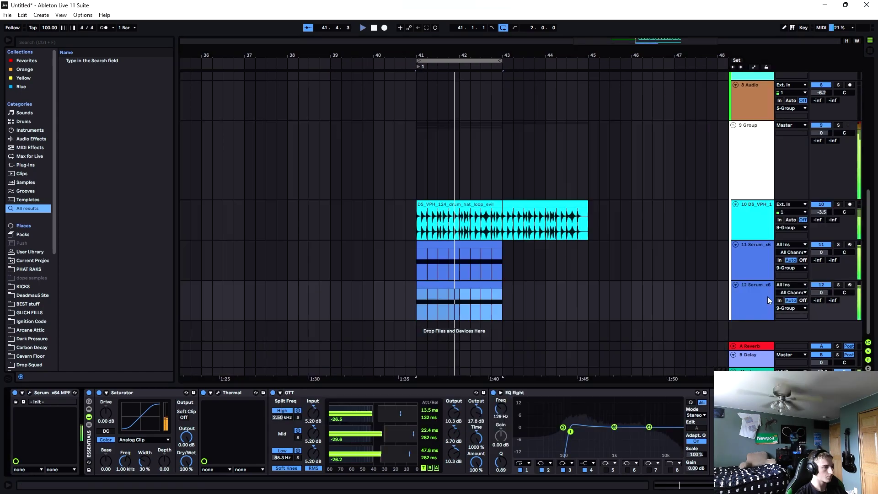
pyautogui.press('space')
# Step: Reset the new track's Serum to its initial preset and set OSC B unison to 2 voices
pyautogui.click(29, 393)
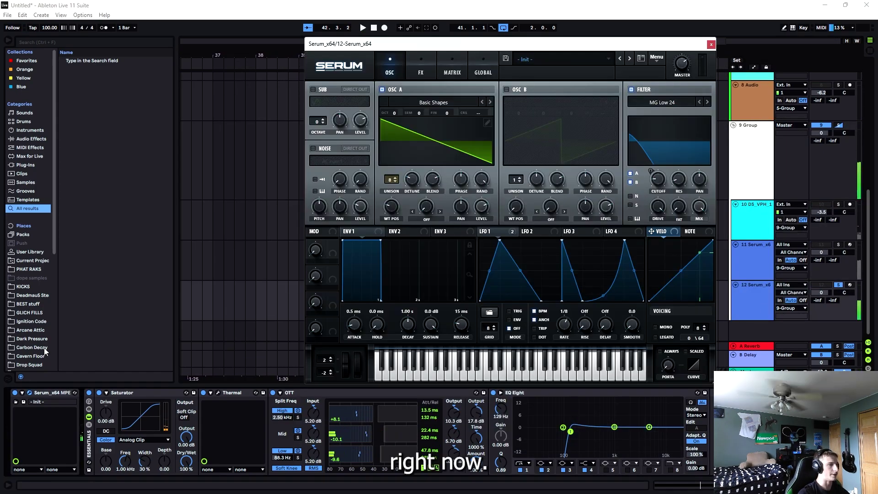
pyautogui.click(656, 57)
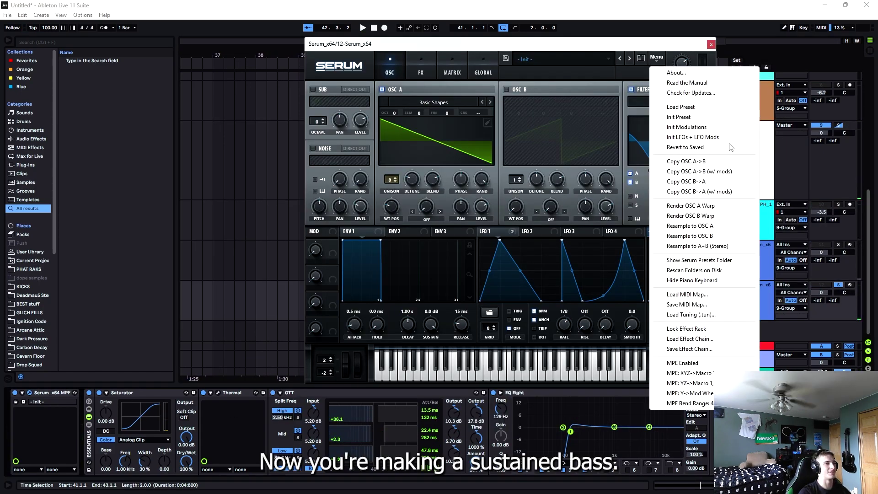
pyautogui.click(678, 117)
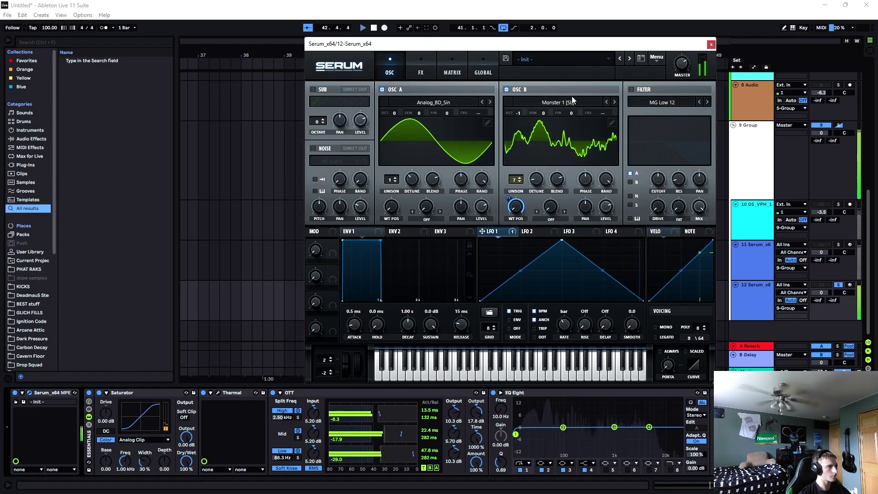
pyautogui.moveTo(518, 180); pyautogui.dragTo(514, 234)
pyautogui.moveTo(518, 181); pyautogui.dragTo(521, 174)
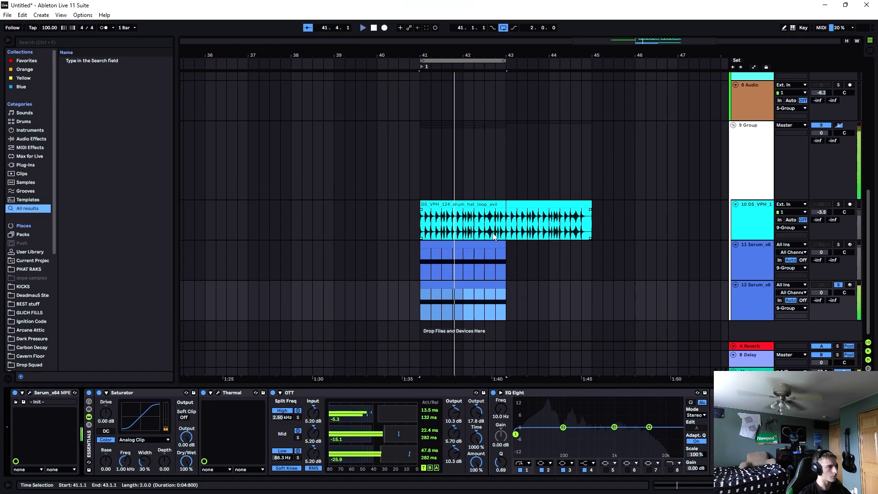
# Step: Move track 11's MIDI clip to start at 44.3 and duplicate track 14 with its clips
pyautogui.moveTo(476, 251); pyautogui.dragTo(613, 252)
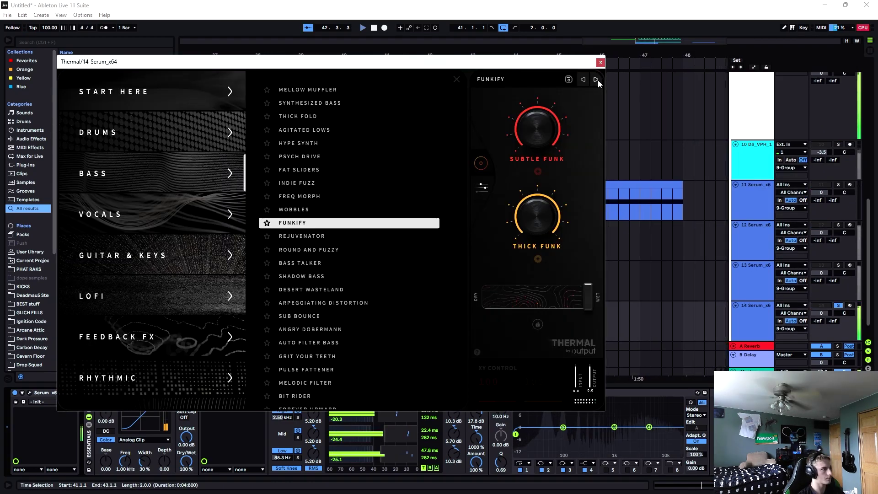
pyautogui.click(596, 80)
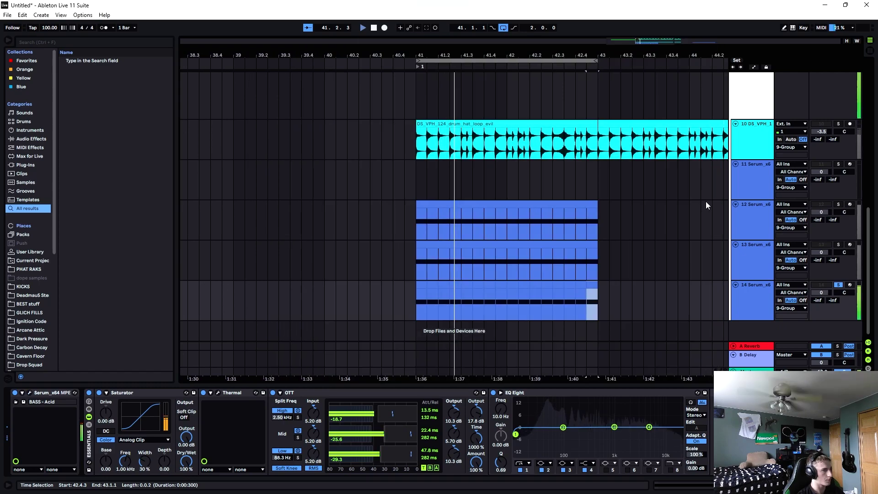
pyautogui.hotkey('ctrl', 'd')
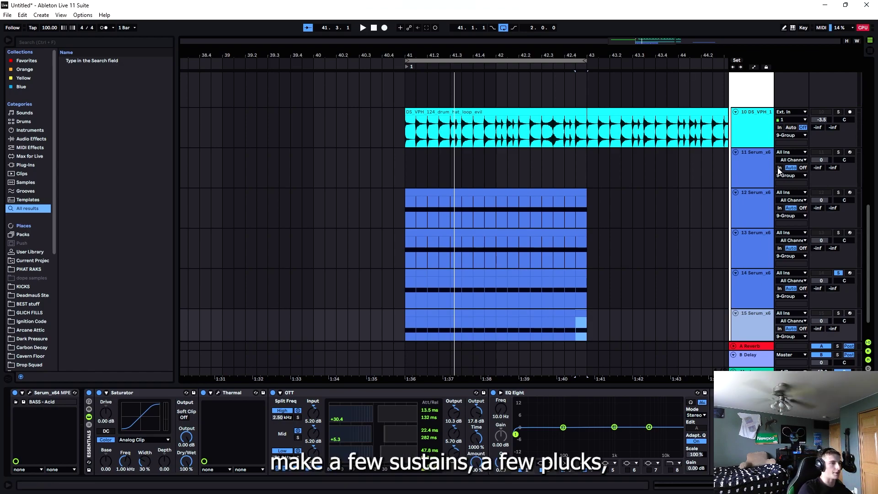
pyautogui.scroll(-2, 709, 266)
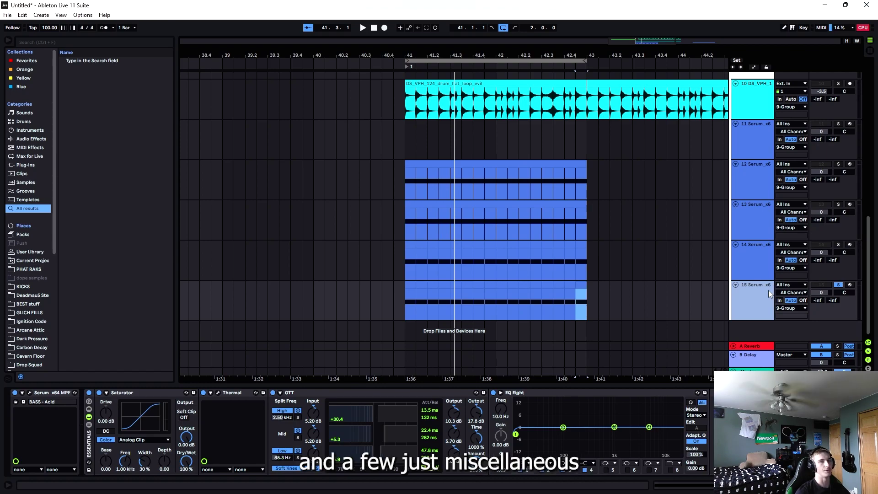
# Step: Play the drop while opening the Serum synths on tracks 15 and 16 in turn
pyautogui.press('space')
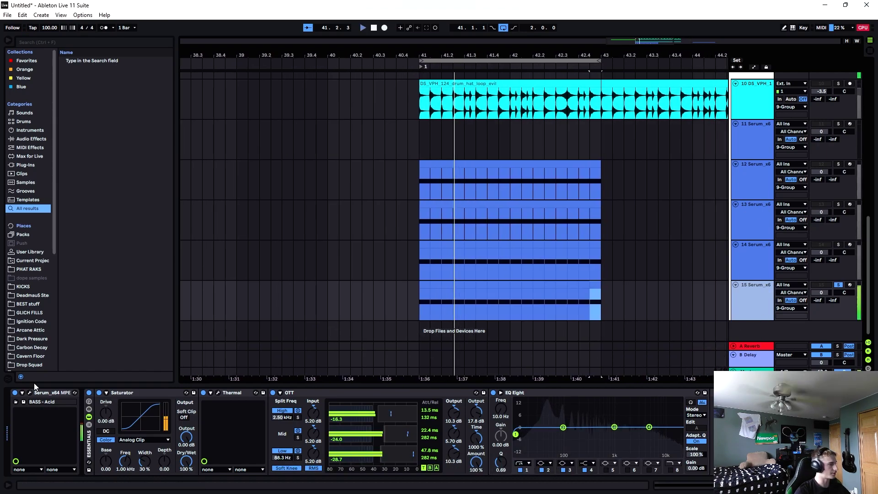
pyautogui.click(29, 393)
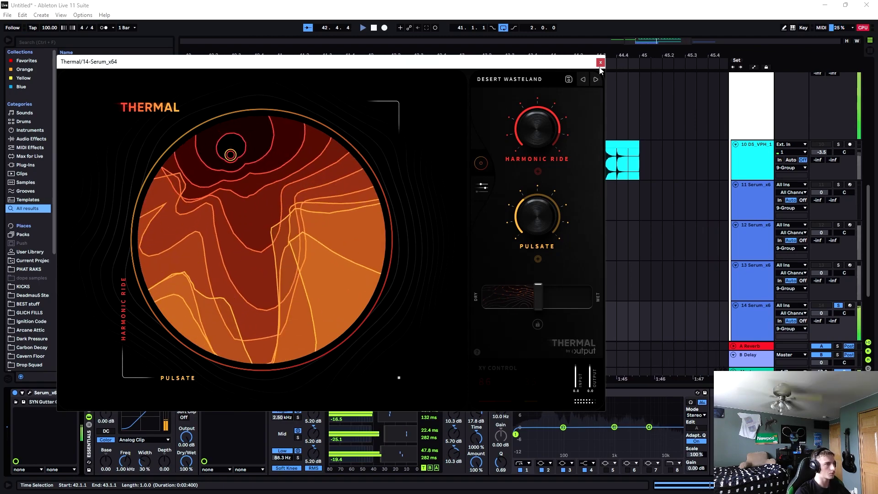
pyautogui.click(600, 61)
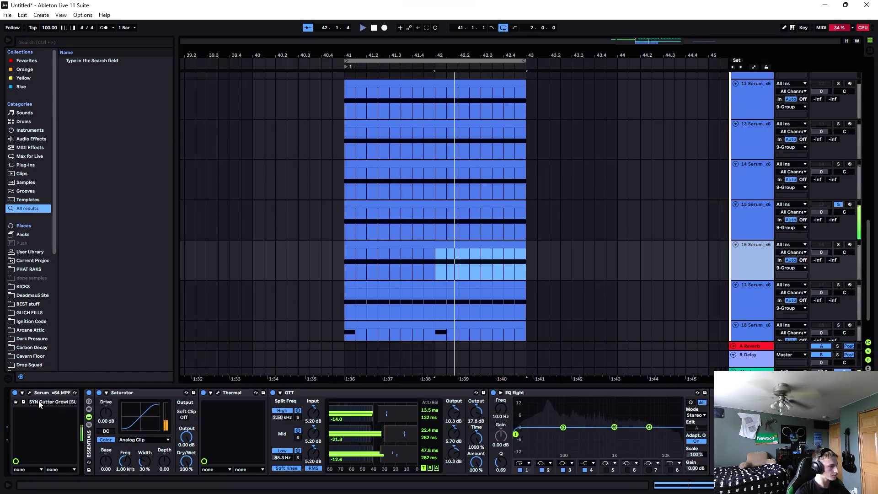
pyautogui.click(29, 393)
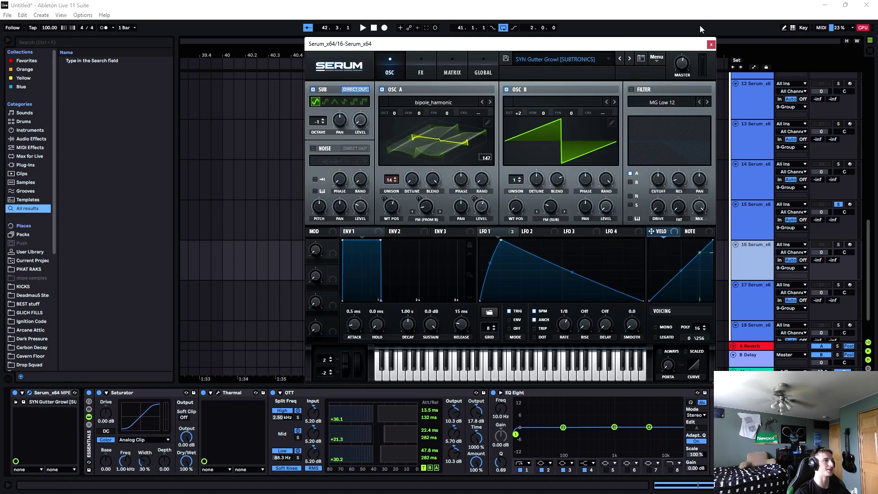
pyautogui.moveTo(657, 47); pyautogui.dragTo(562, 45)
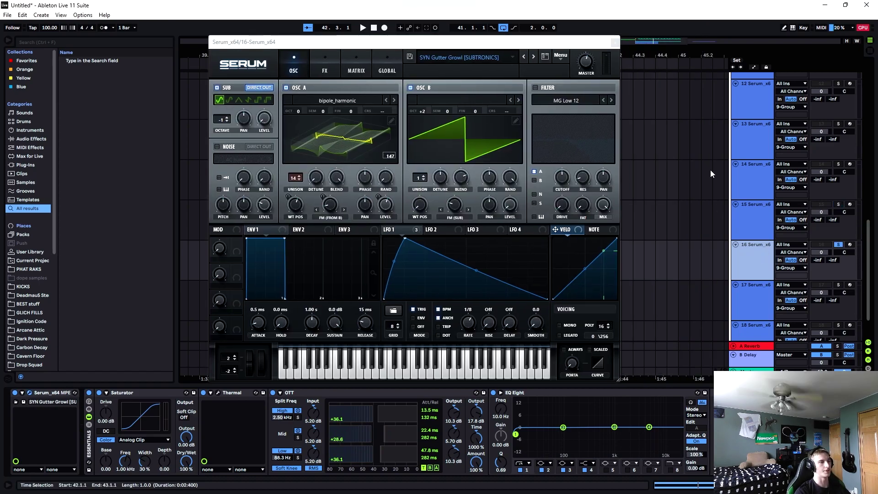
pyautogui.press('space')
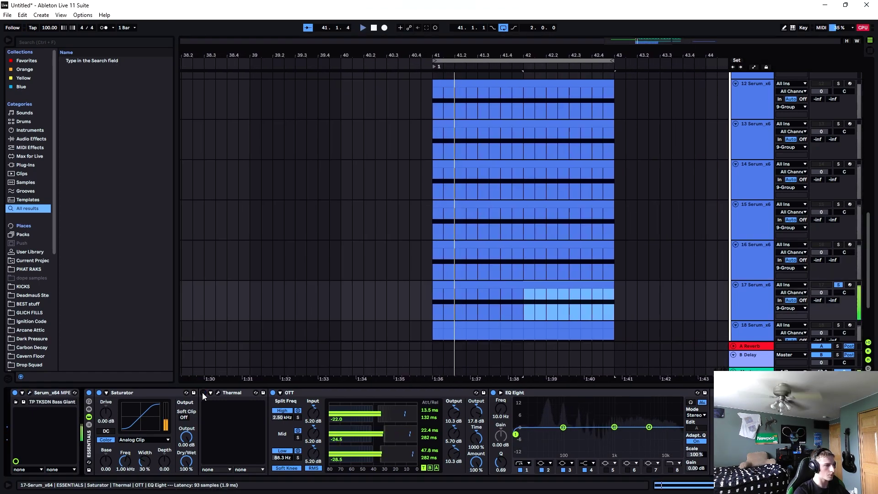
# Step: Save the set as '002 finials', copying its samples into the project
pyautogui.hotkey('ctrl', 's')
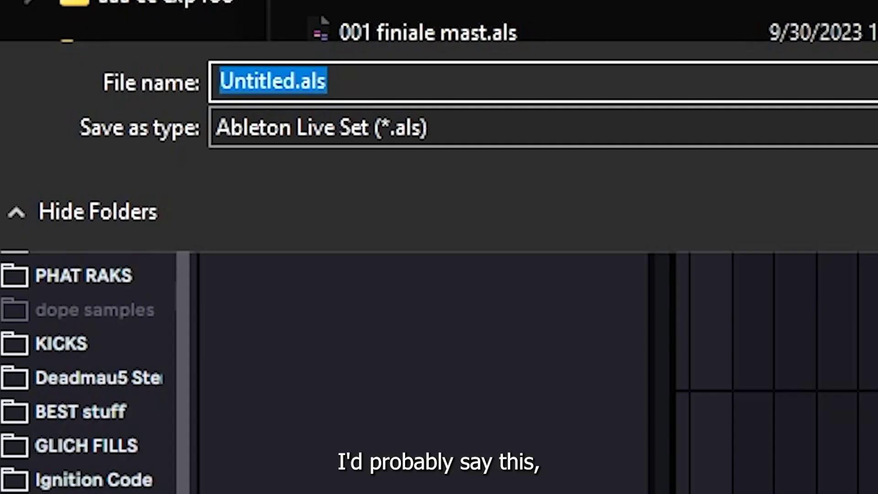
pyautogui.press('Return')
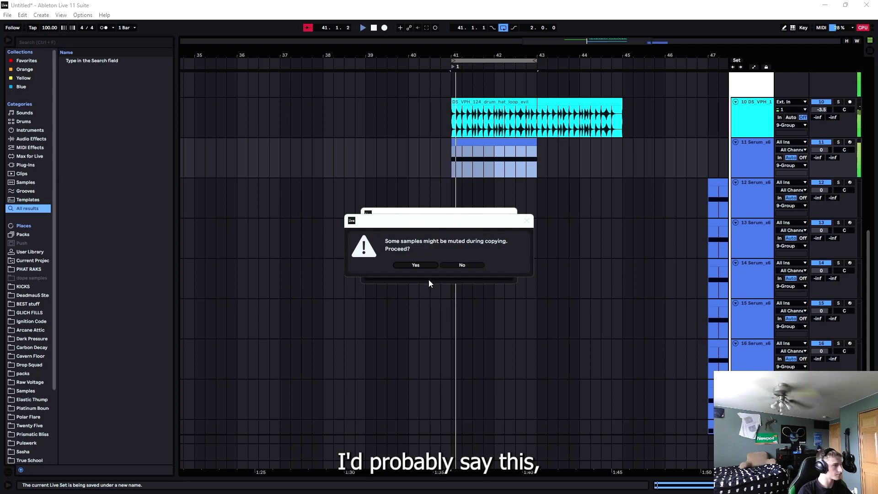
pyautogui.click(415, 265)
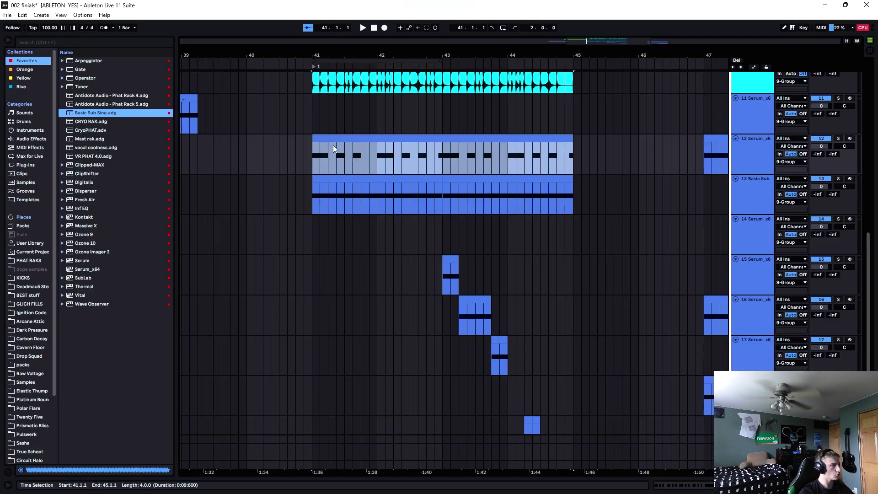
# Step: Play the bass clip and show its Pitch Bend envelope in the clip view
pyautogui.doubleClick(341, 139)
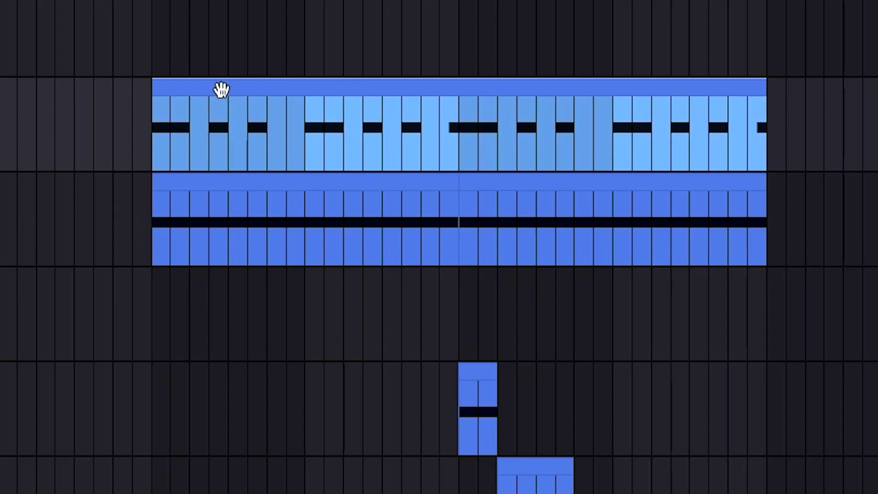
pyautogui.press('space')
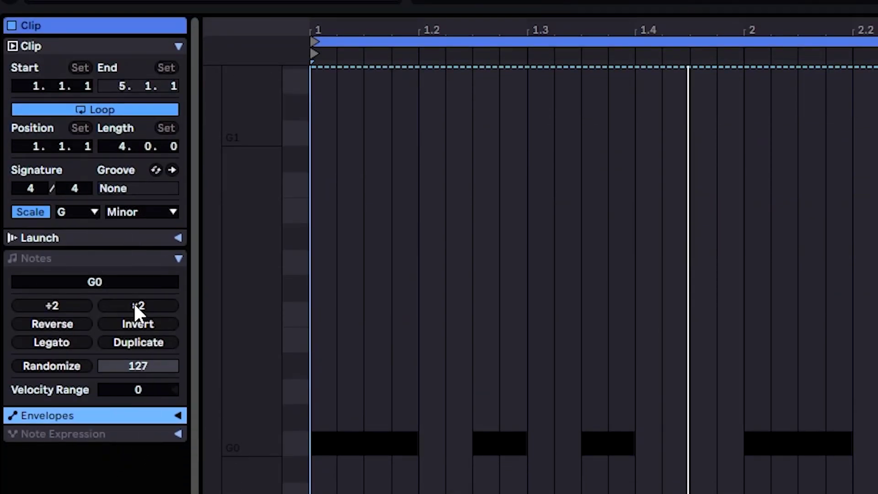
pyautogui.click(178, 434)
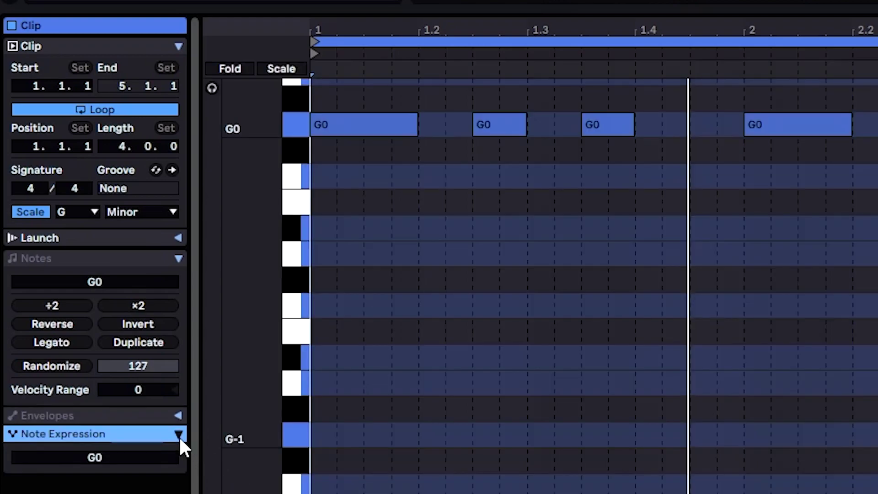
pyautogui.click(76, 412)
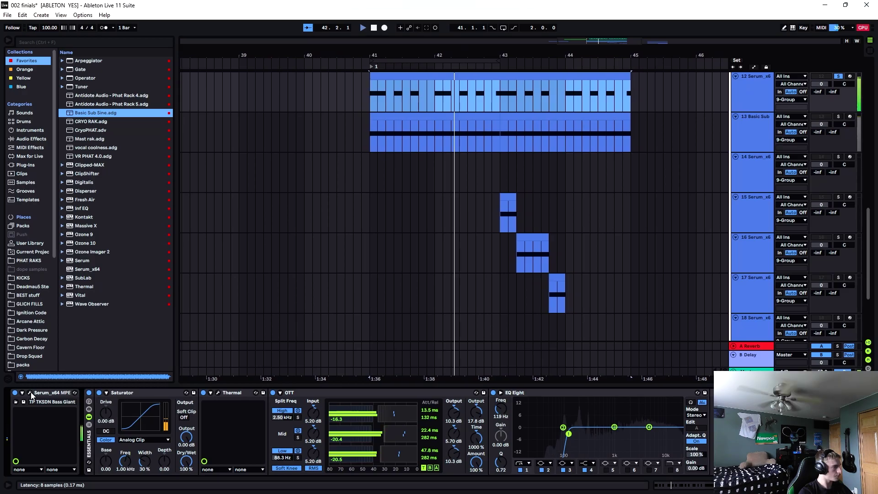
# Step: Set track 12 Serum's Bend Up range to 12 semitones
pyautogui.click(29, 392)
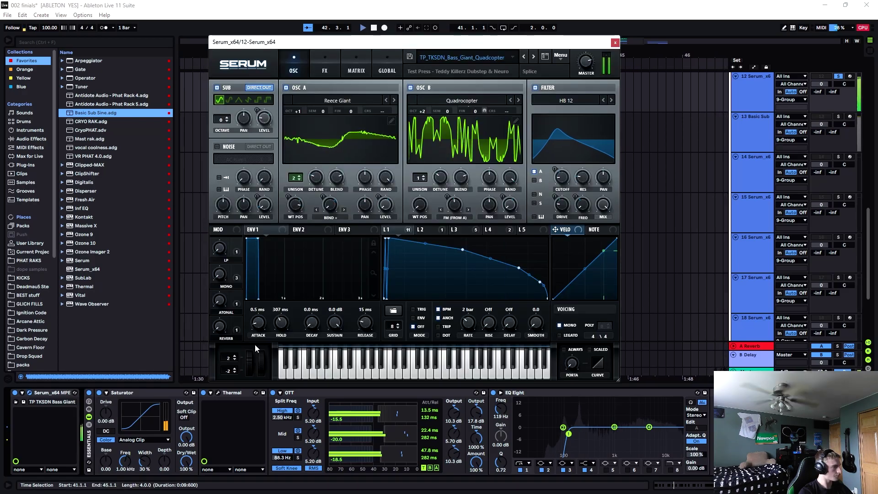
pyautogui.click(234, 356)
pyautogui.click(235, 356)
pyautogui.click(234, 356)
pyautogui.click(235, 356)
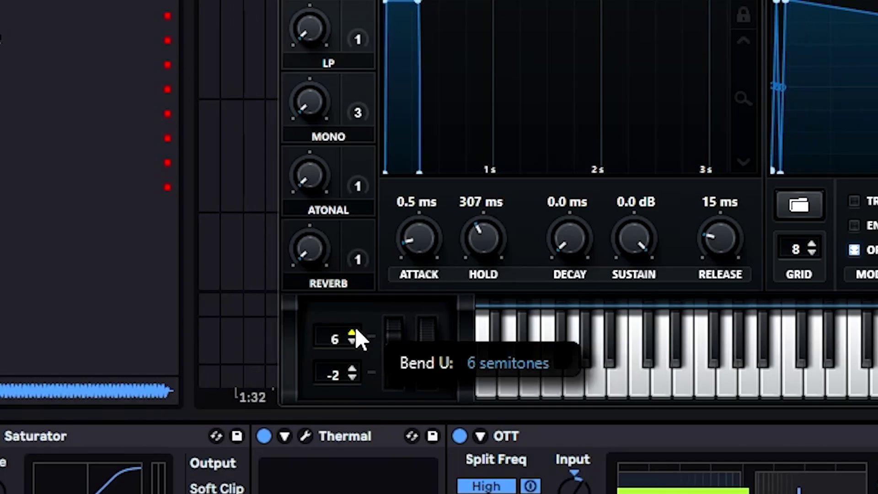
pyautogui.click(235, 356)
pyautogui.click(235, 356)
pyautogui.click(356, 332)
pyautogui.click(356, 333)
pyautogui.click(356, 333)
pyautogui.click(356, 333)
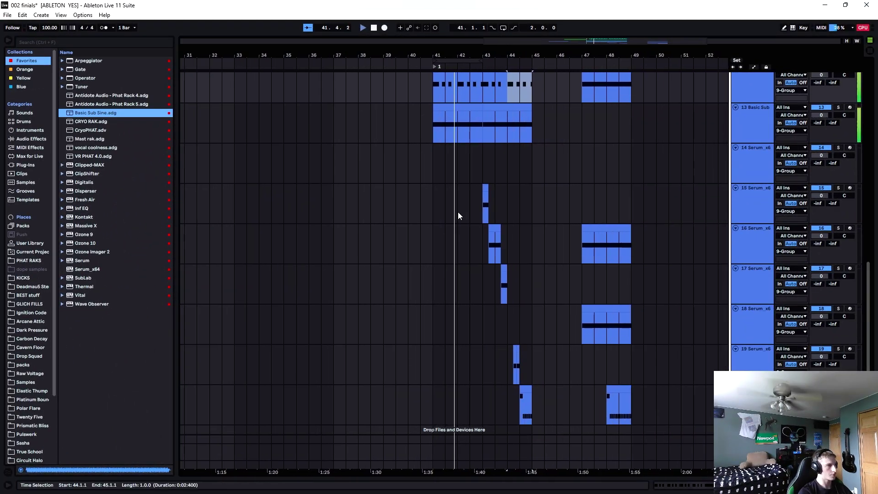
# Step: Copy the track 12 bass clip to track 13 at bars 41–45, then drop EQ band 1 from 211 Hz to 150 Hz
pyautogui.moveTo(480, 202); pyautogui.dragTo(551, 455)
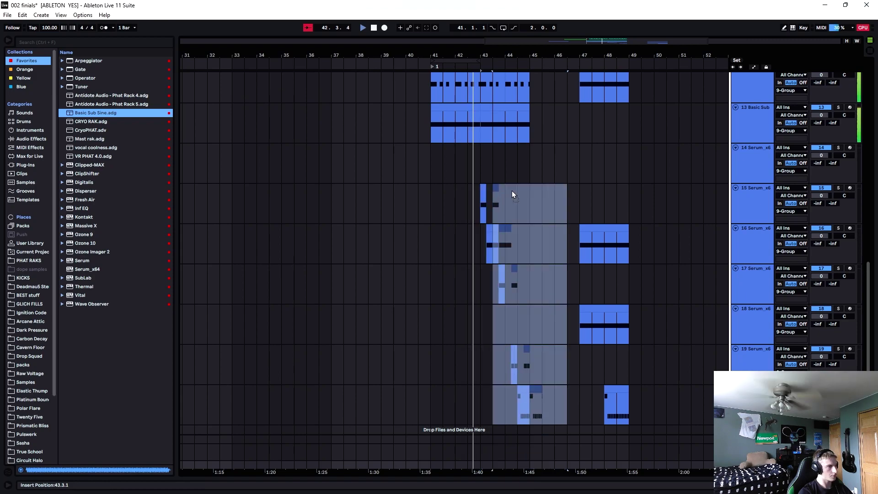
pyautogui.moveTo(512, 191); pyautogui.dragTo(623, 192)
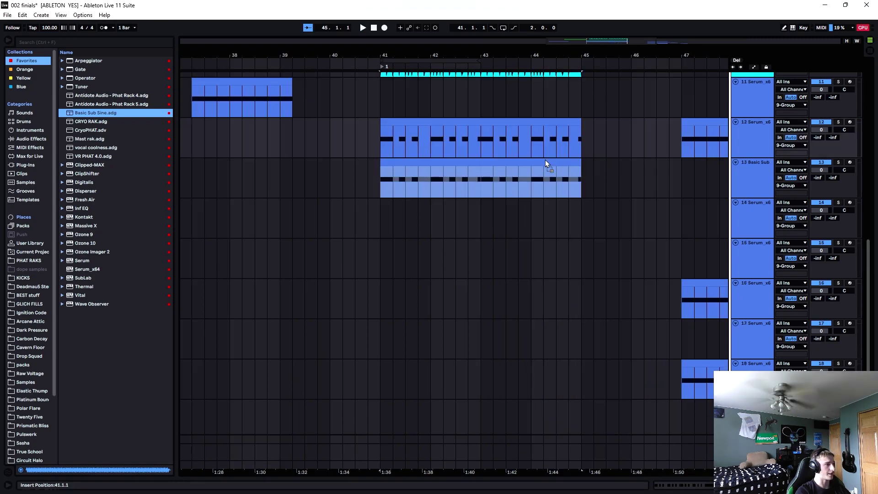
pyautogui.moveTo(546, 161); pyautogui.dragTo(545, 162)
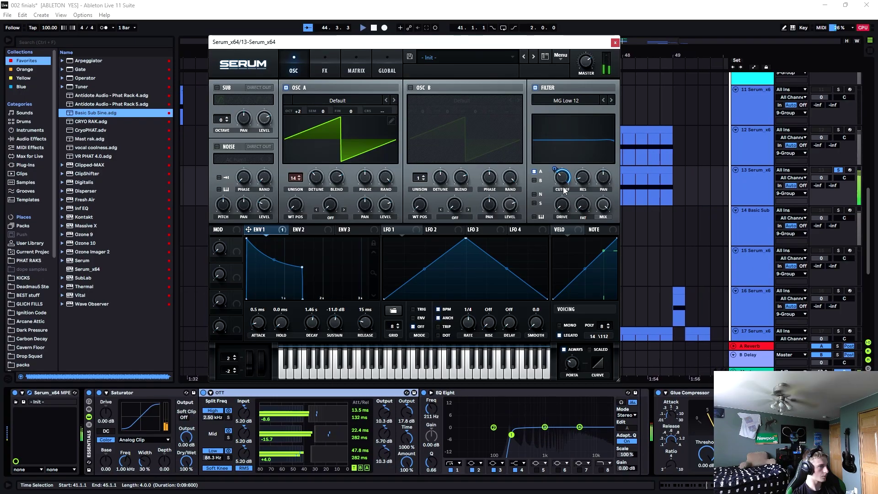
pyautogui.click(320, 65)
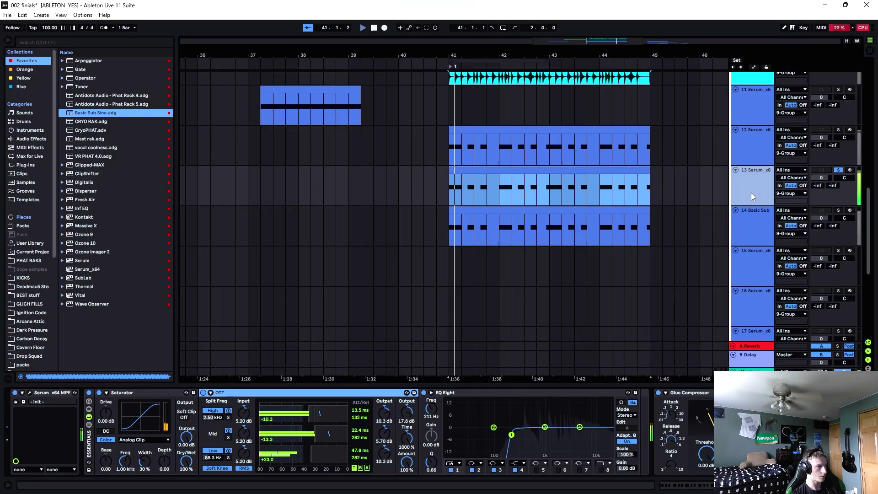
pyautogui.moveTo(511, 434); pyautogui.dragTo(504, 434)
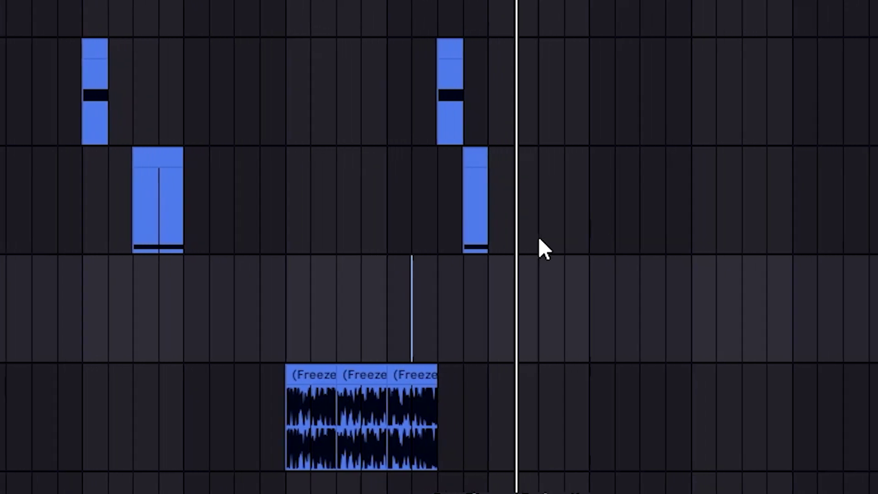
pyautogui.scroll(3, 540, 237)
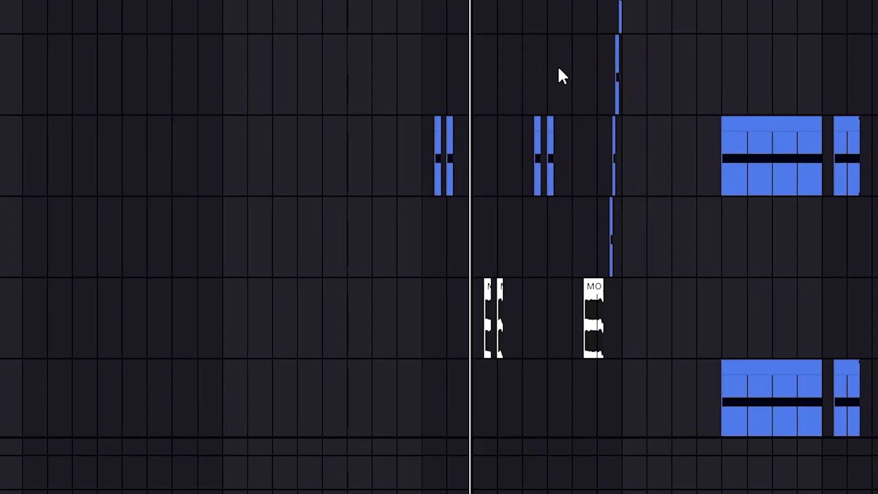
pyautogui.scroll(-3, 593, 20)
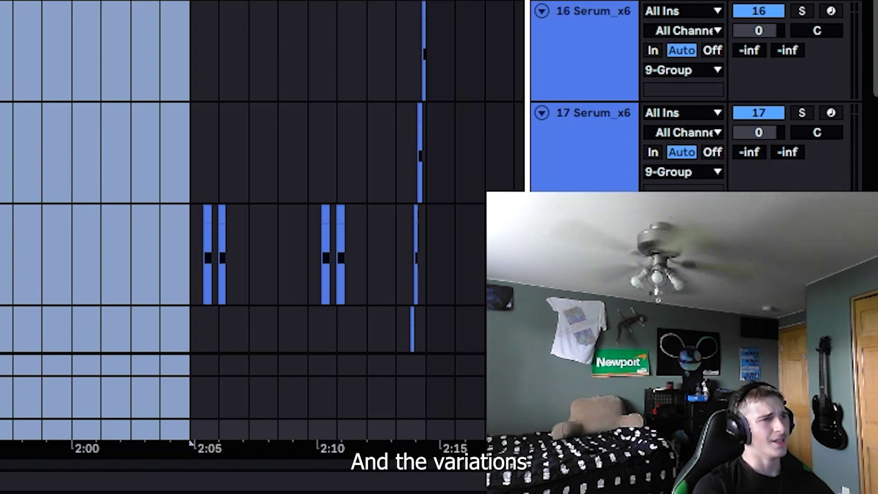
pyautogui.scroll(3, 183, 201)
pyautogui.hscroll(6, 183, 201)
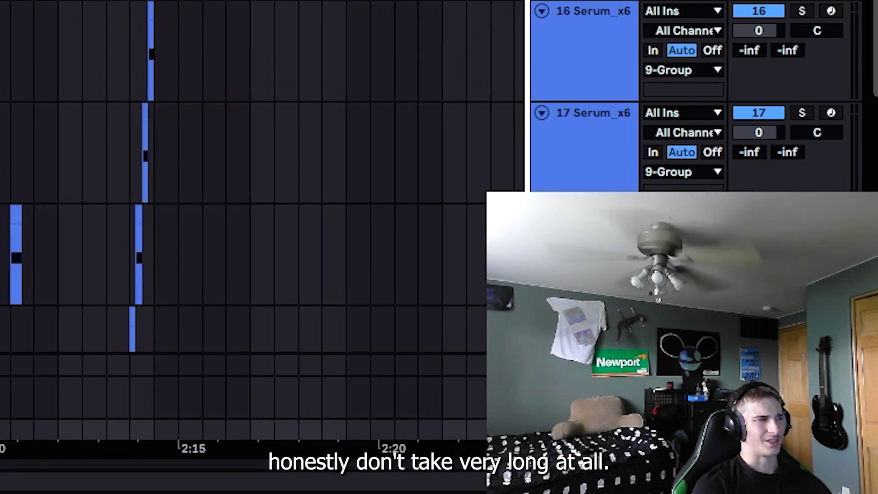
pyautogui.hscroll(-3, 242, 201)
pyautogui.scroll(8, 242, 201)
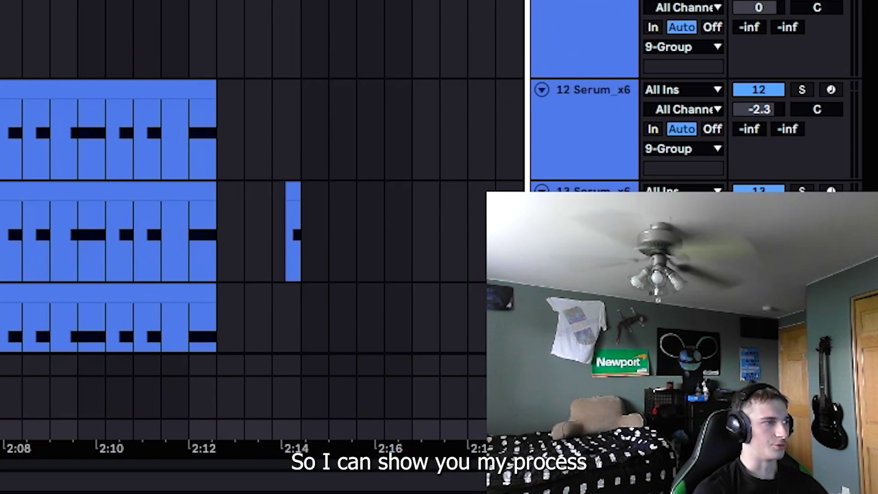
pyautogui.scroll(8, 228, 206)
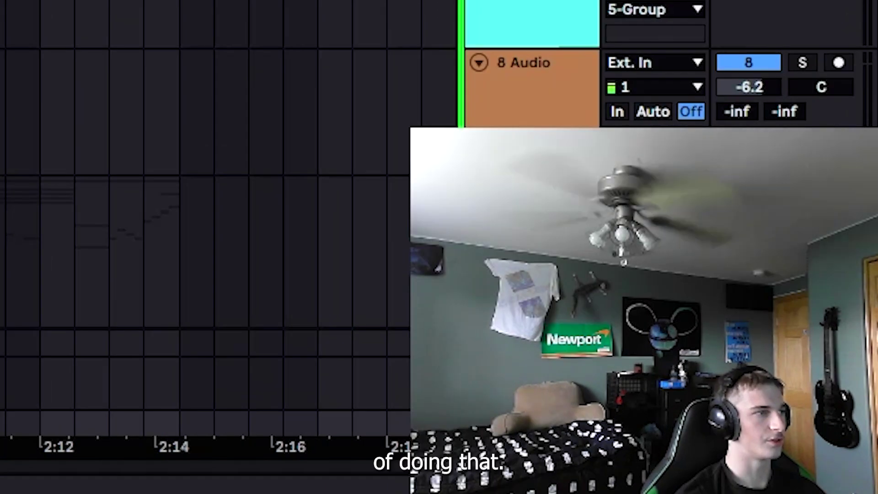
pyautogui.scroll(-10, 206, 206)
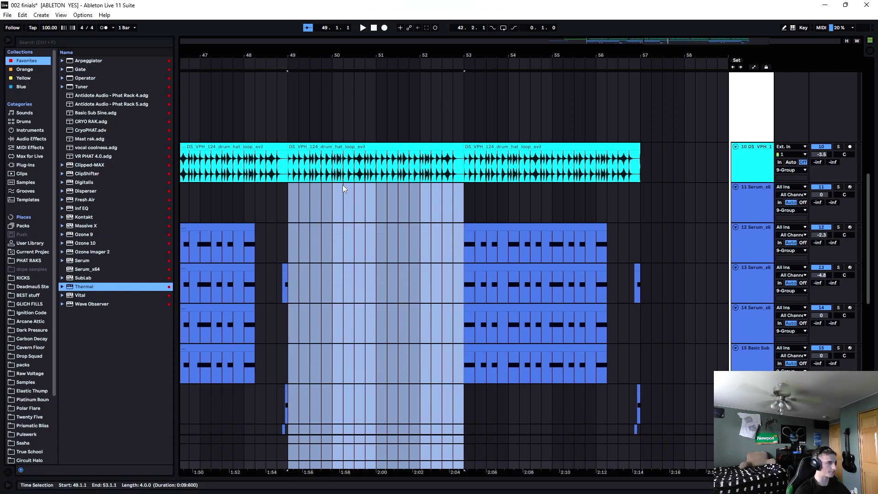
# Step: Clear the clips in bars 49–53 and loop-play that range on track 11
pyautogui.press('Delete')
pyautogui.moveTo(287, 211); pyautogui.dragTo(467, 203)
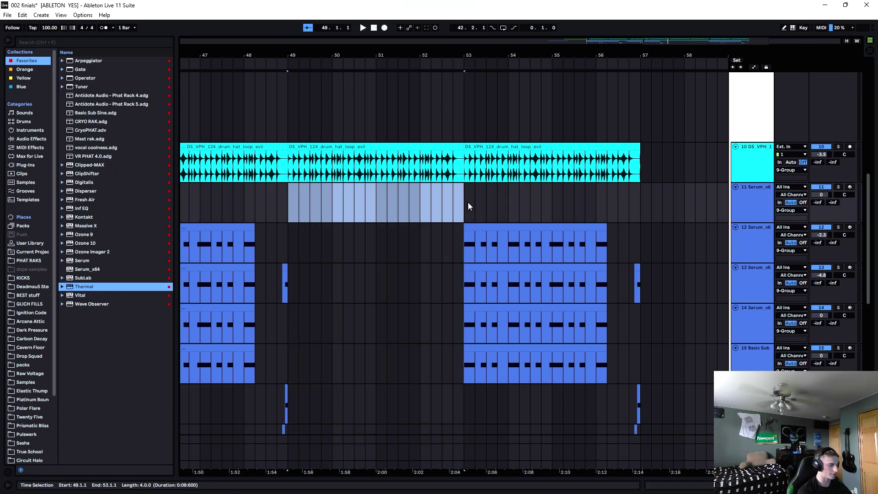
pyautogui.hotkey('ctrl', 'l')
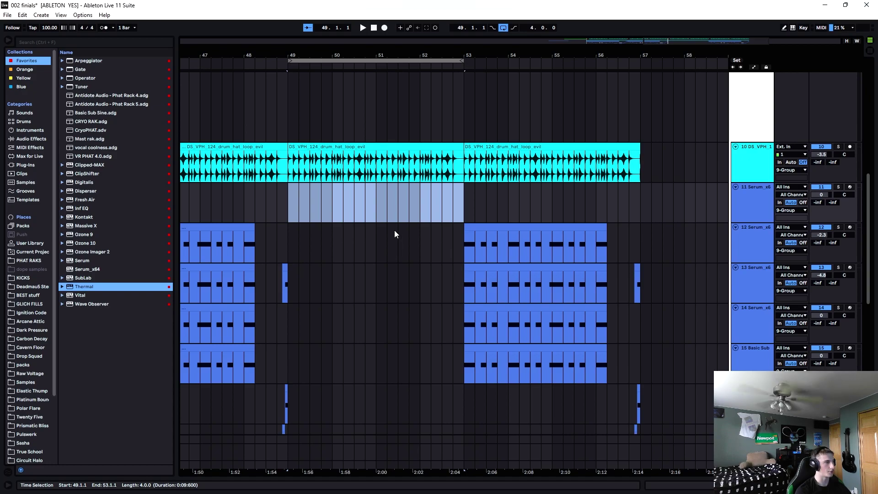
pyautogui.press('space')
pyautogui.scroll(-5, 489, 259)
pyautogui.scroll(3, 567, 210)
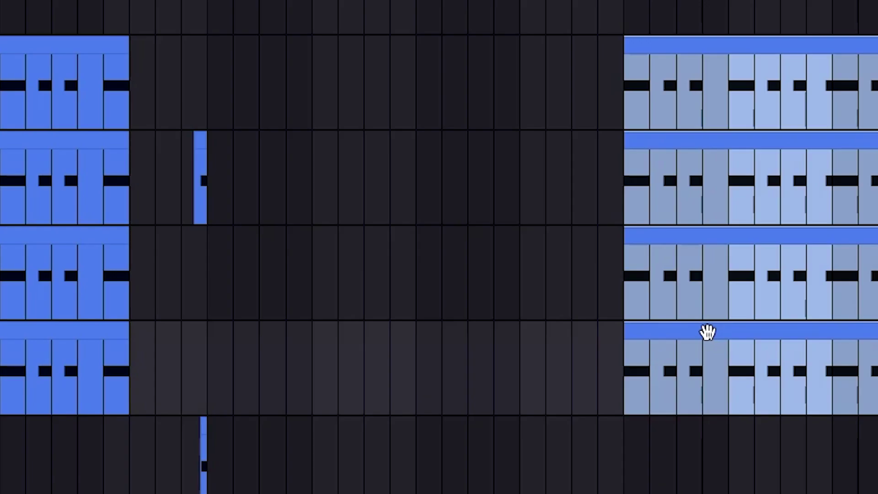
# Step: Drag the four variation bass clips one grid step earlier, then view bars 38–59
pyautogui.moveTo(635, 285); pyautogui.dragTo(465, 297)
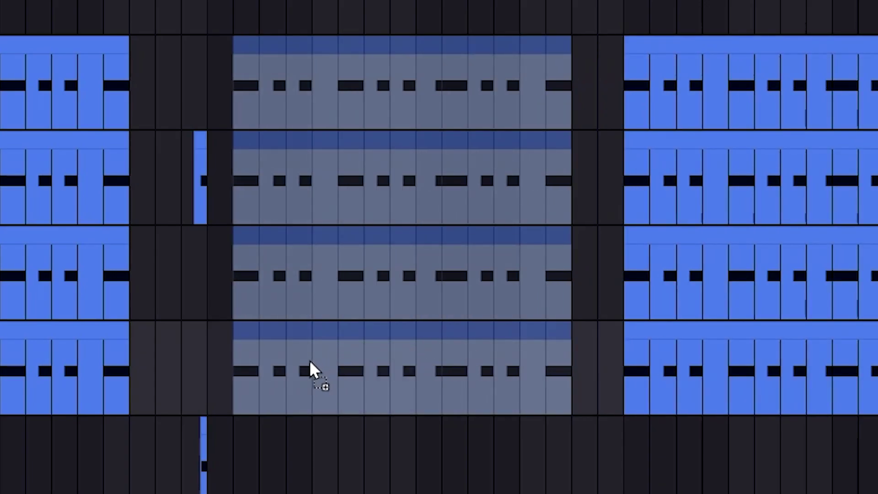
pyautogui.moveTo(309, 360); pyautogui.dragTo(292, 358)
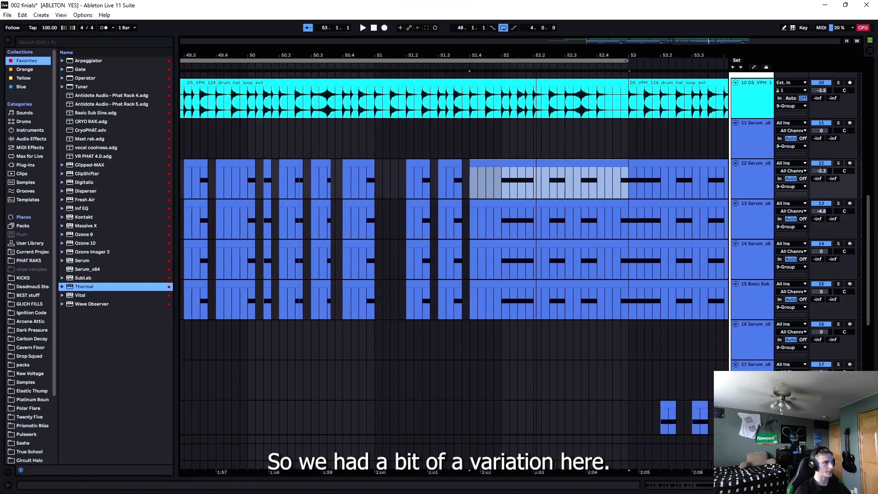
pyautogui.moveTo(536, 56); pyautogui.dragTo(541, 16)
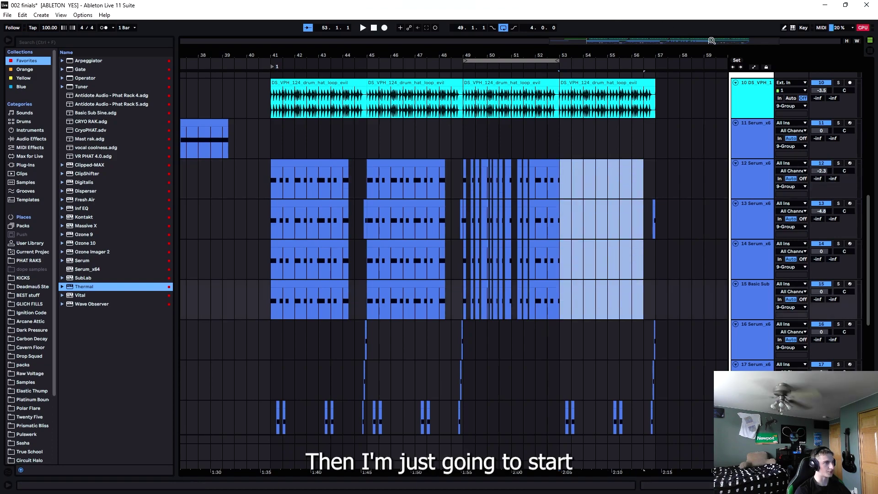
pyautogui.moveTo(712, 41); pyautogui.dragTo(702, 70)
pyautogui.scroll(-5, 593, 213)
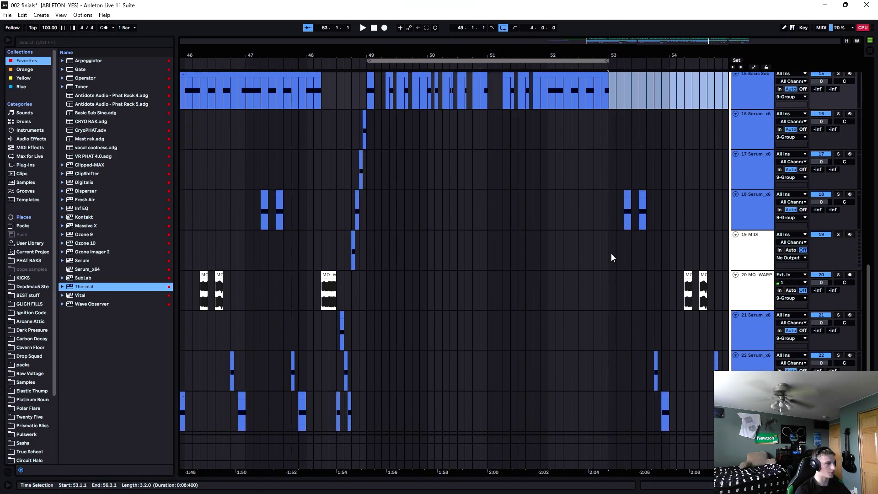
pyautogui.scroll(2, 562, 151)
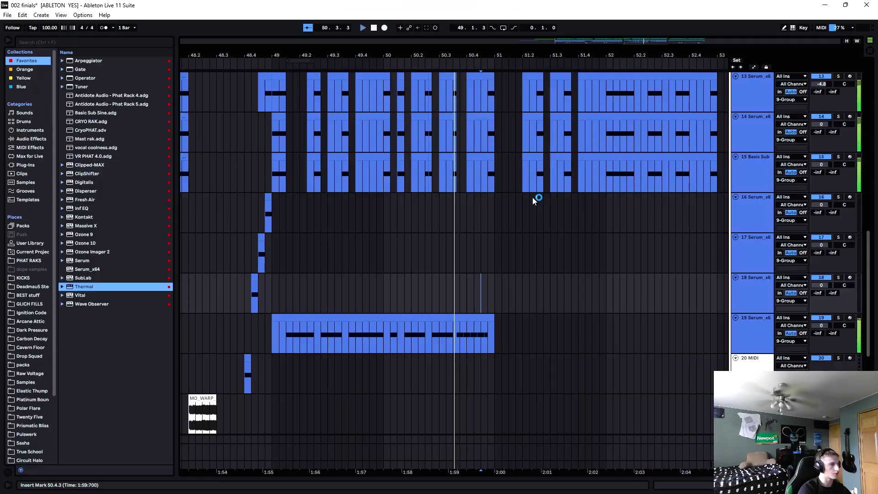
# Step: Set the playback start inside the bar 49–50 bass clip and collapse the device panel
pyautogui.hscroll(5, 533, 197)
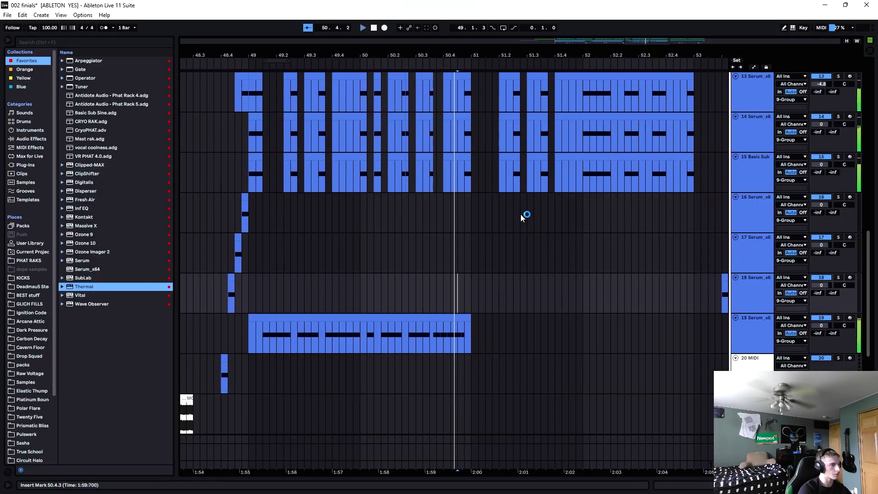
pyautogui.click(421, 335)
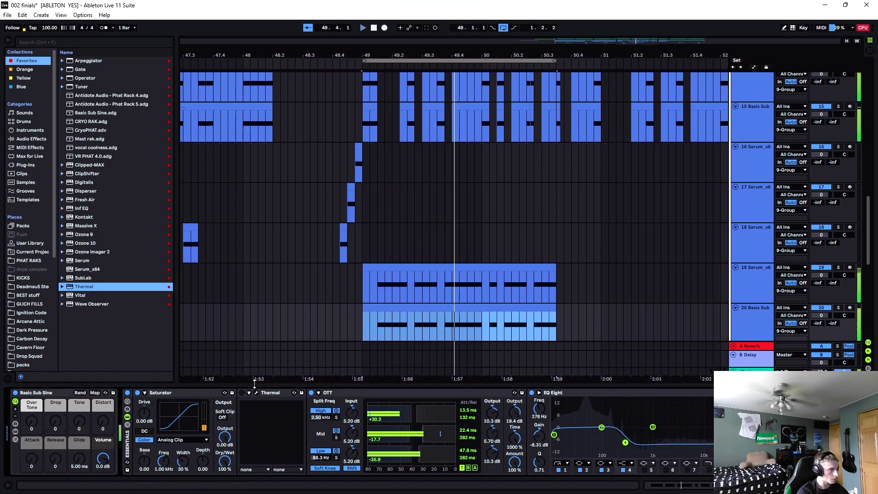
pyautogui.moveTo(254, 382); pyautogui.dragTo(255, 455)
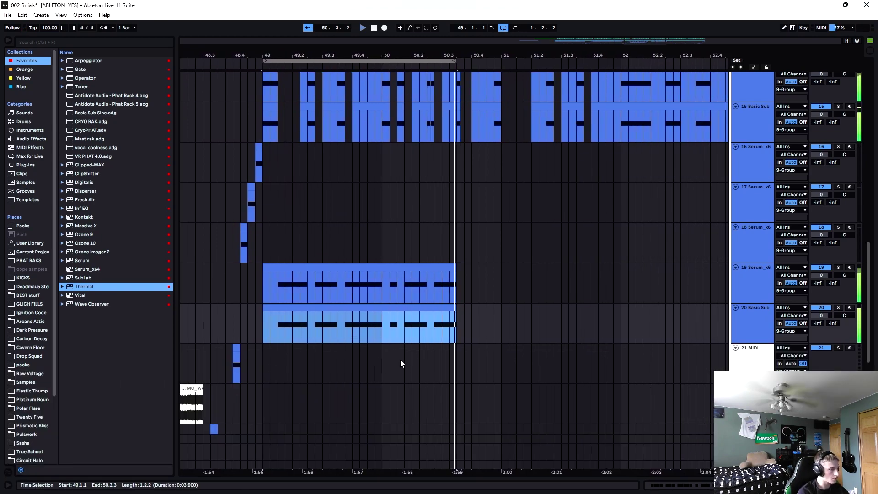
pyautogui.hscroll(-3, 400, 361)
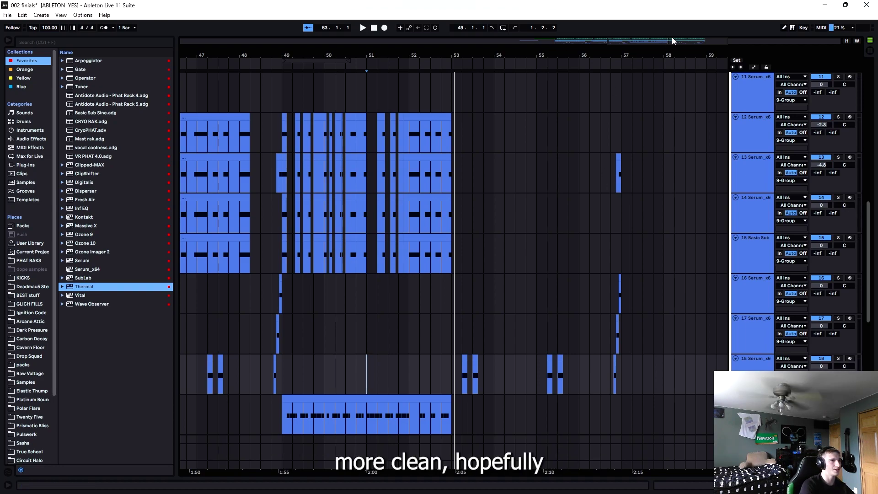
# Step: Draw square pulses on the 12 Group's Utility Gain envelope from bar 41
pyautogui.moveTo(671, 37); pyautogui.dragTo(613, 38)
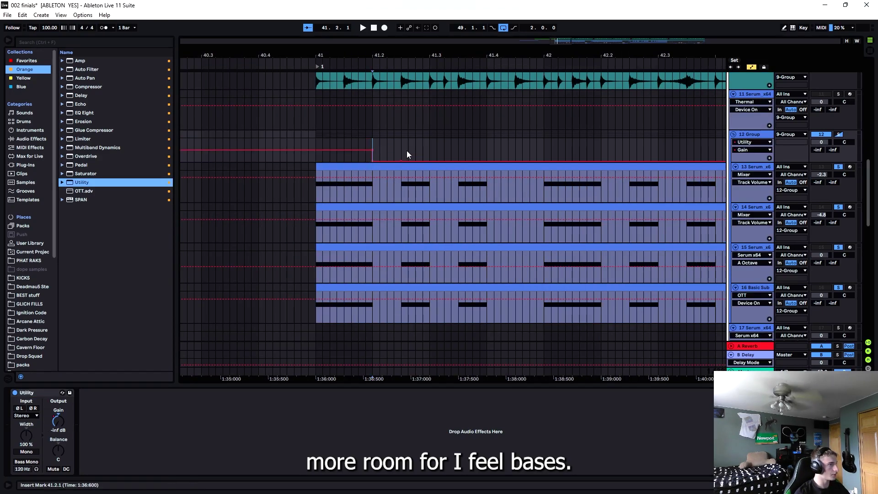
pyautogui.moveTo(585, 161); pyautogui.dragTo(585, 150)
pyautogui.click(609, 143)
pyautogui.moveTo(648, 161); pyautogui.dragTo(648, 150)
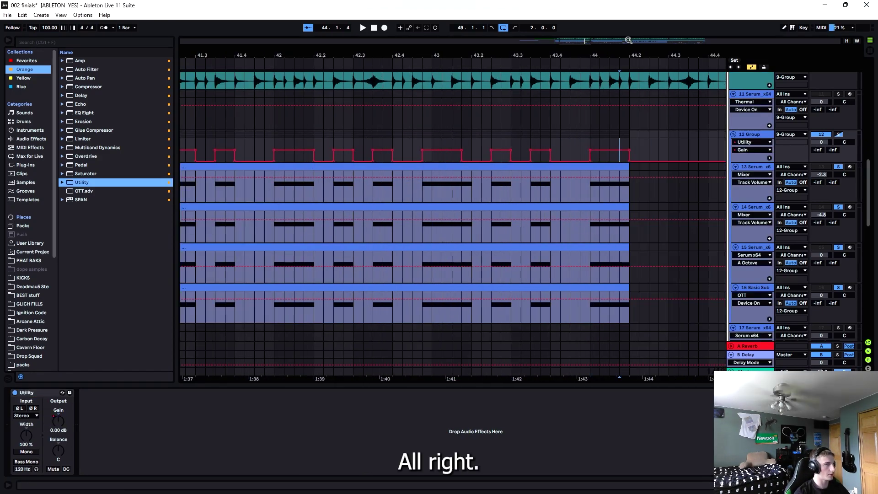
pyautogui.moveTo(628, 40); pyautogui.dragTo(625, 28)
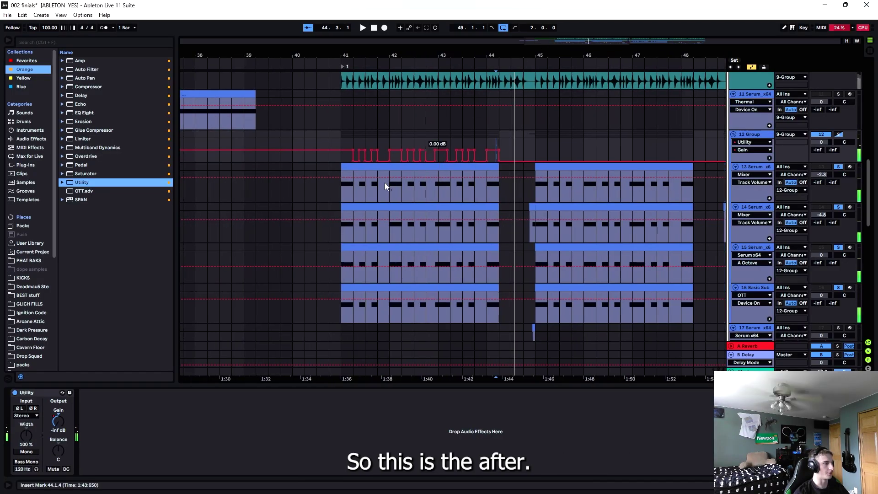
# Step: Play the drop from about bar 41 with the 19 Serum_x64 bass track soloed
pyautogui.click(336, 60)
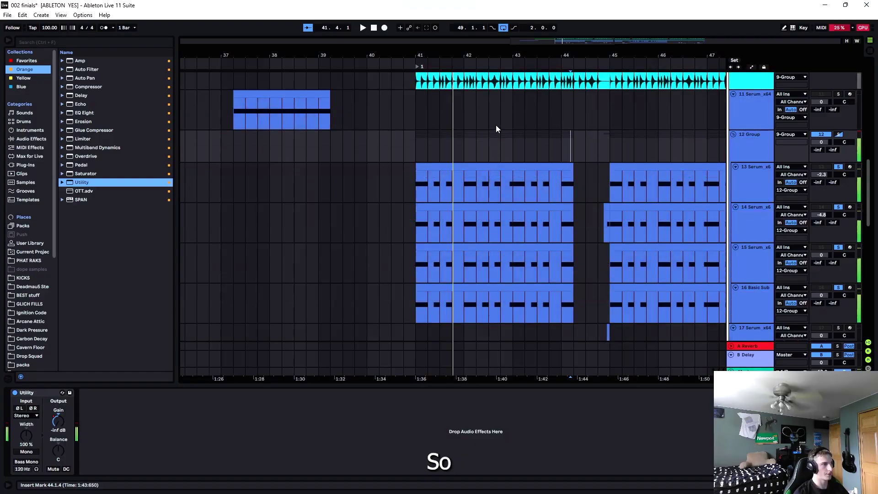
pyautogui.scroll(-5, 503, 137)
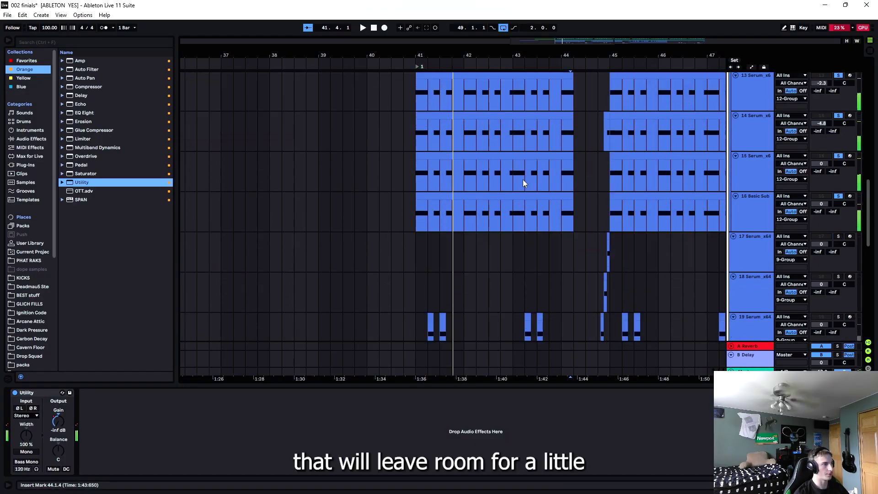
pyautogui.click(745, 197)
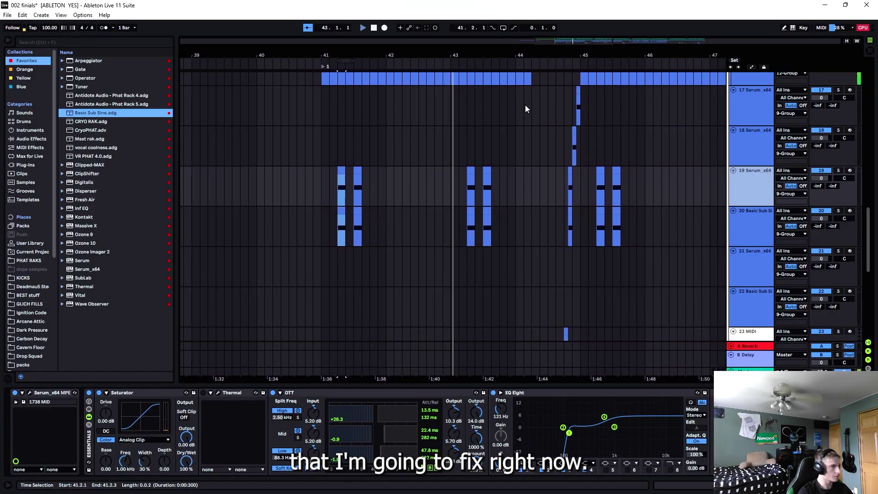
pyautogui.scroll(-5, 428, 127)
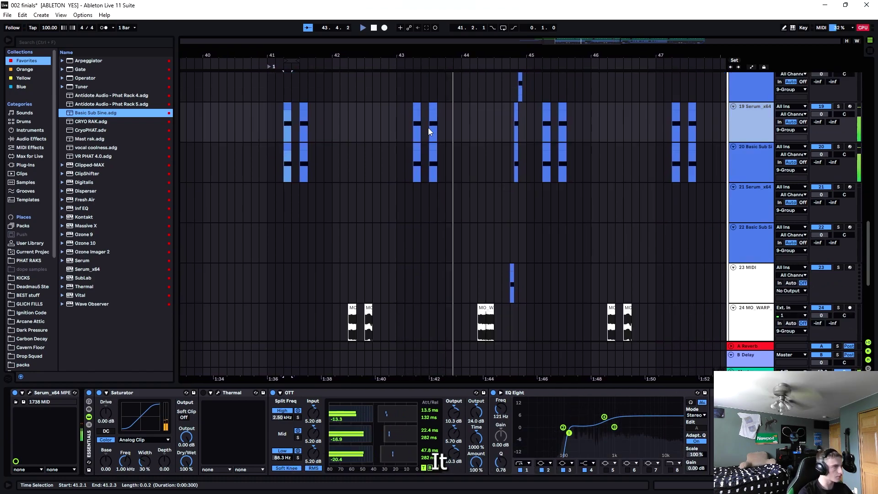
pyautogui.scroll(2, 409, 155)
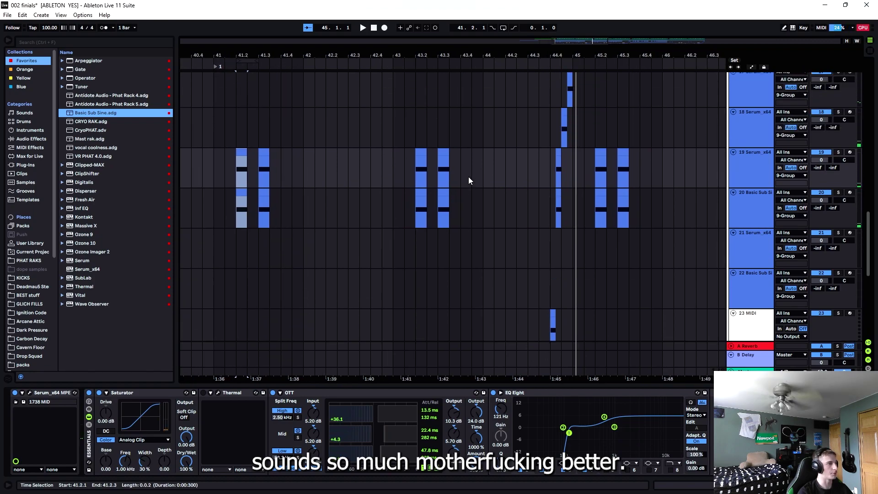
pyautogui.scroll(8, 468, 178)
pyautogui.scroll(3, 427, 198)
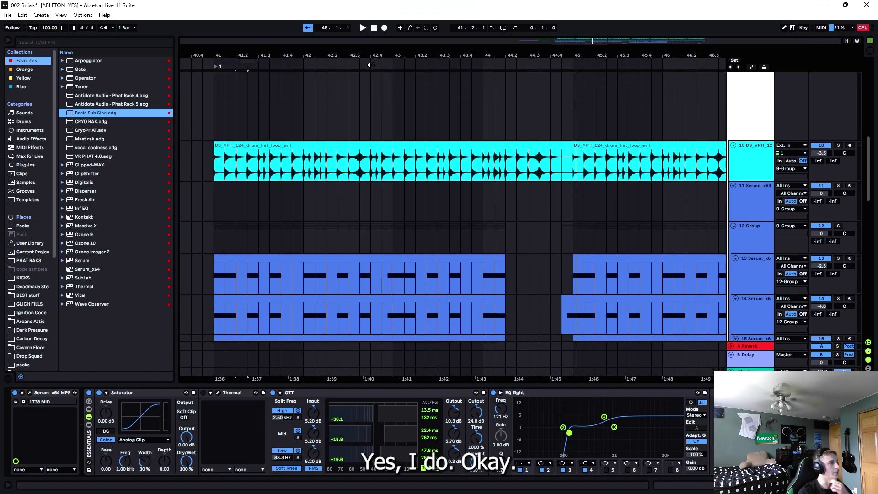
# Step: Show the 12 Group's Gain lane zoomed on bars 46–54, with playback starting just before bar 49
pyautogui.press('a')
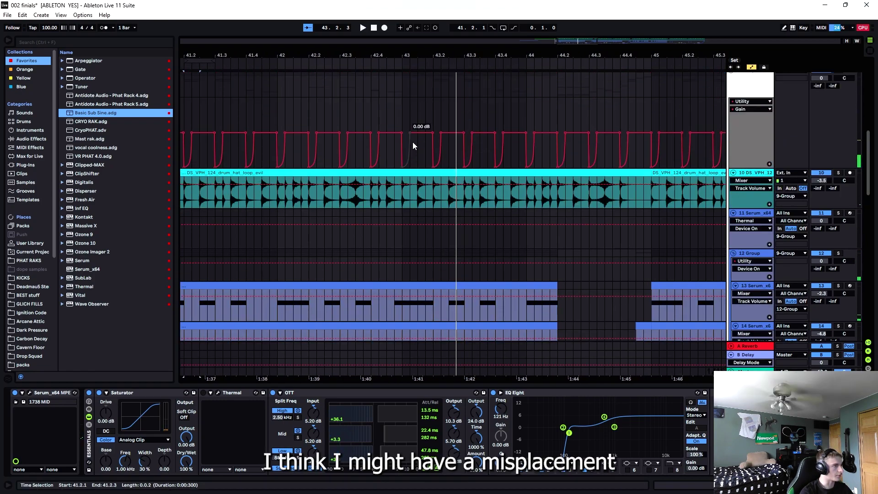
pyautogui.scroll(-3, 748, 237)
pyautogui.click(739, 195)
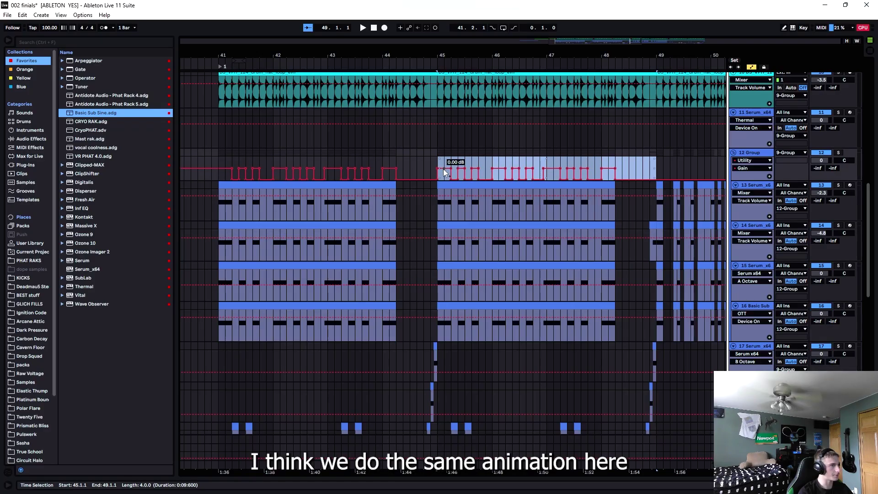
pyautogui.moveTo(616, 43); pyautogui.dragTo(633, 60)
pyautogui.press('a')
pyautogui.click(414, 227)
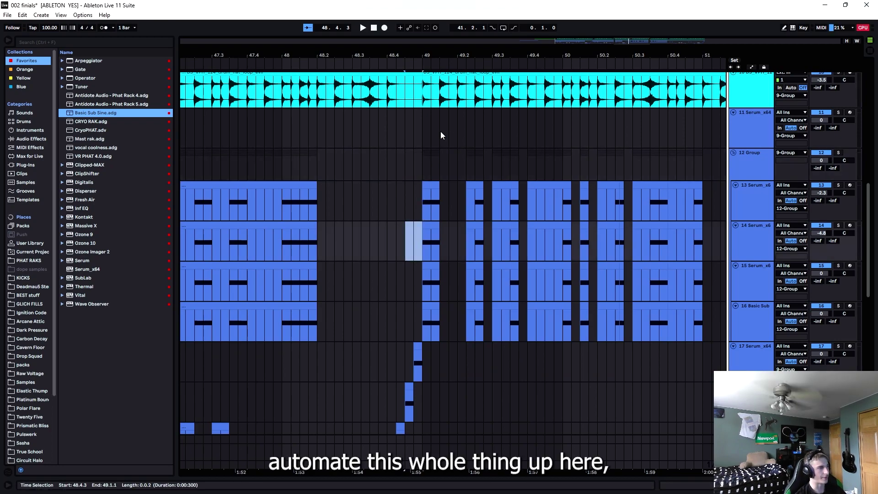
pyautogui.press('a')
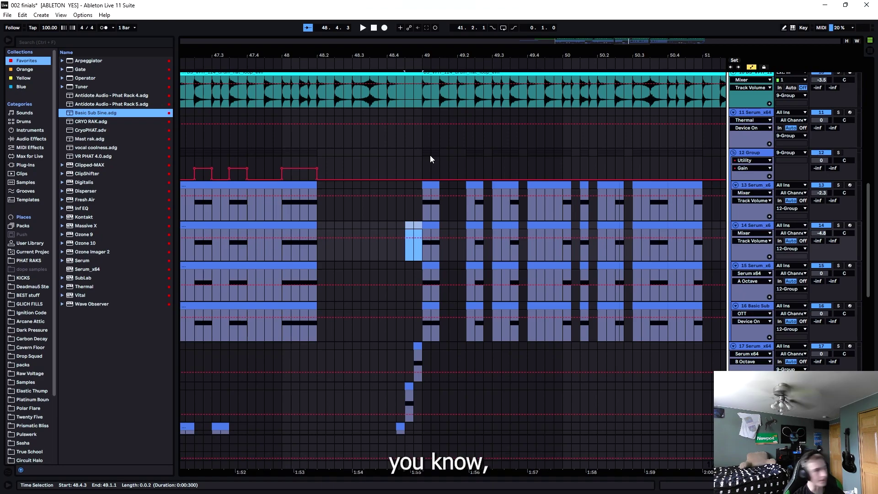
# Step: Copy a Gain pulse and paste it at bar 49, then select the 50.2.2–50.2.3 range
pyautogui.moveTo(395, 174); pyautogui.dragTo(280, 175)
pyautogui.hotkey('ctrl', 'c')
pyautogui.click(422, 169)
pyautogui.hotkey('ctrl', 'v')
pyautogui.moveTo(562, 162); pyautogui.dragTo(440, 165)
pyautogui.moveTo(615, 171); pyautogui.dragTo(601, 170)
# Step: Add another Gain pulse toward bar 53 and set the playback start to 53.1.3
pyautogui.scroll(-2, 602, 168)
pyautogui.click(686, 168)
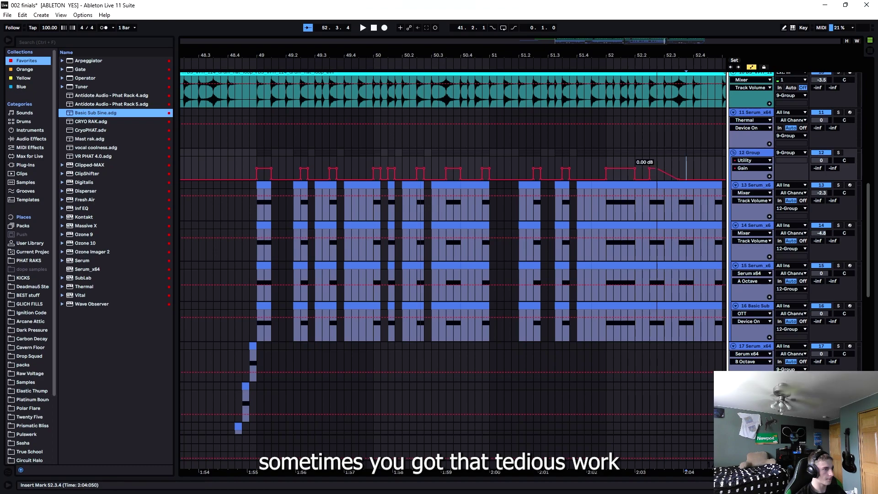
pyautogui.click(666, 174)
pyautogui.press('a')
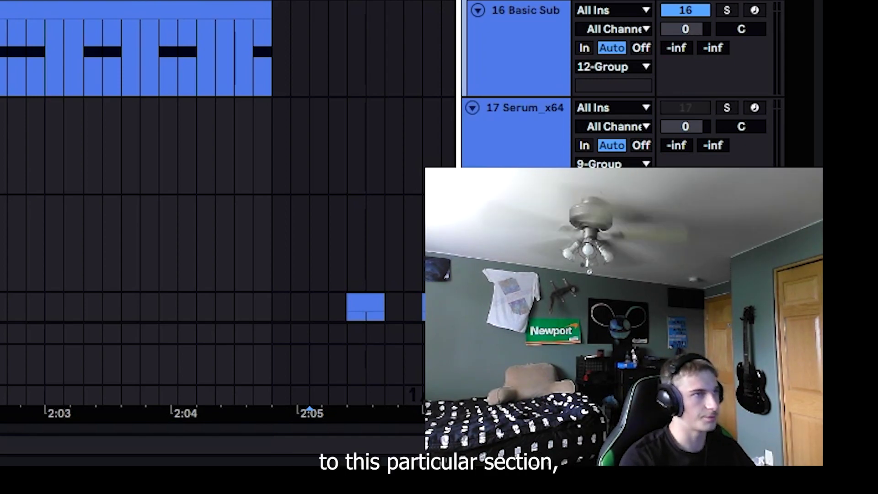
pyautogui.scroll(-5, 210, 192)
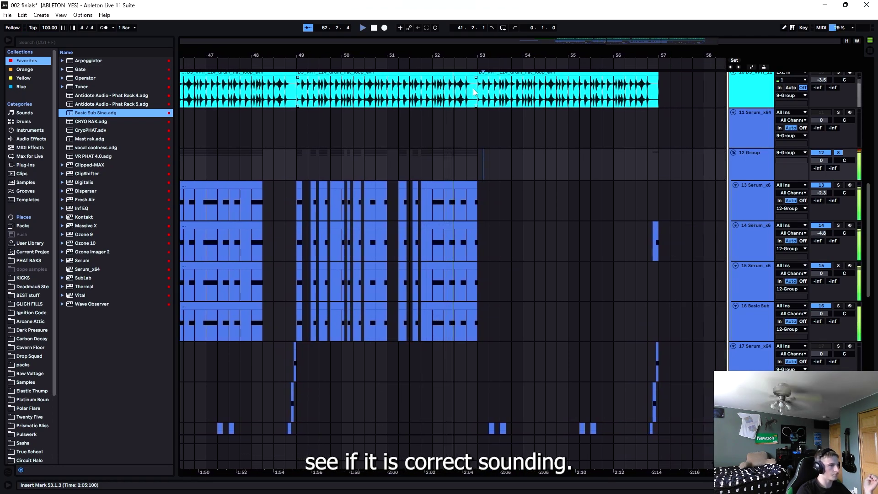
# Step: Play the reworked section from bar 49, then restart playback from about bar 48
pyautogui.scroll(-6, 568, 190)
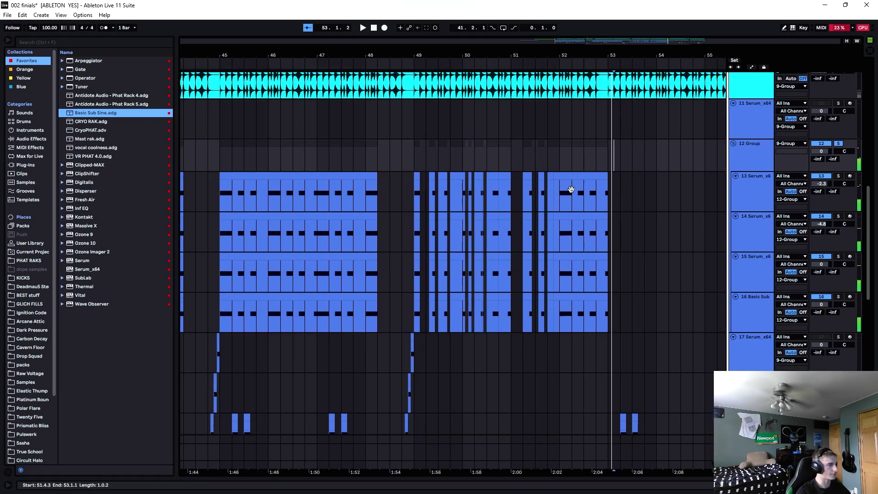
pyautogui.click(415, 59)
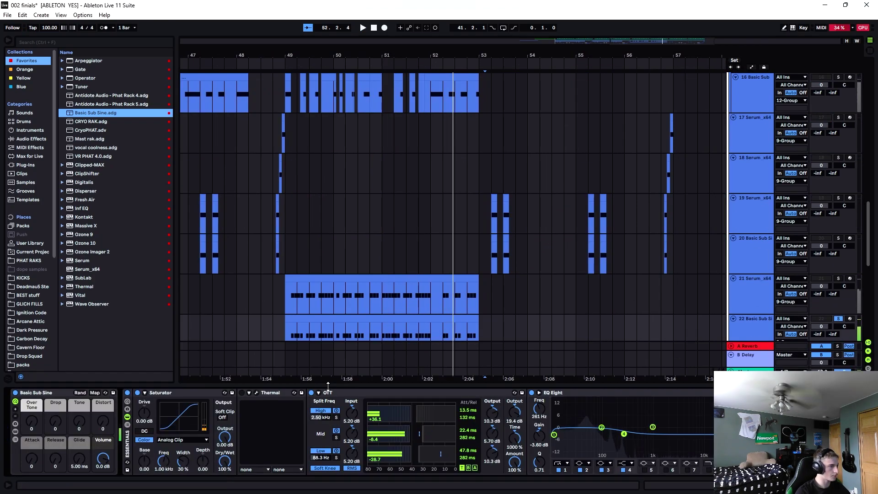
pyautogui.hotkey('ctrl', 'alt', 'l')
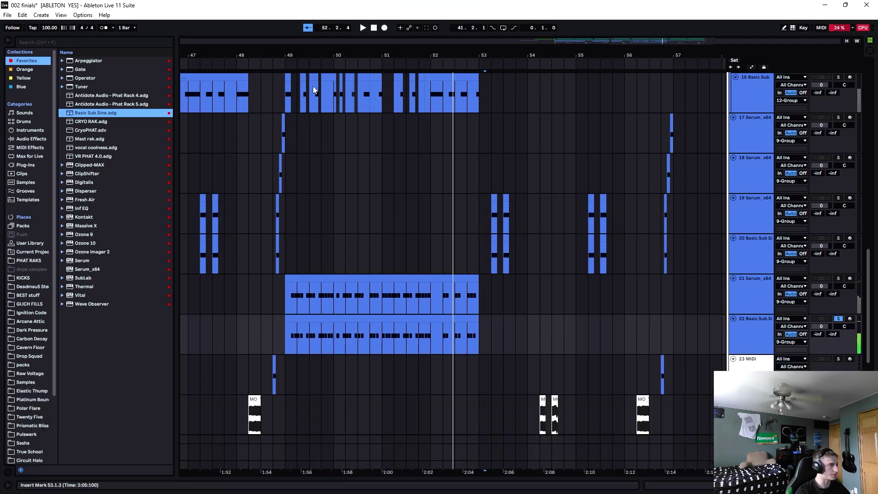
pyautogui.click(249, 61)
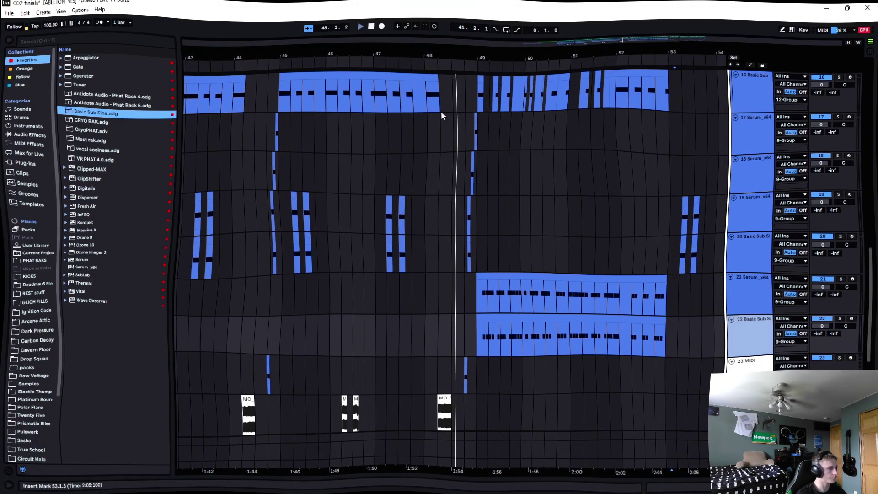